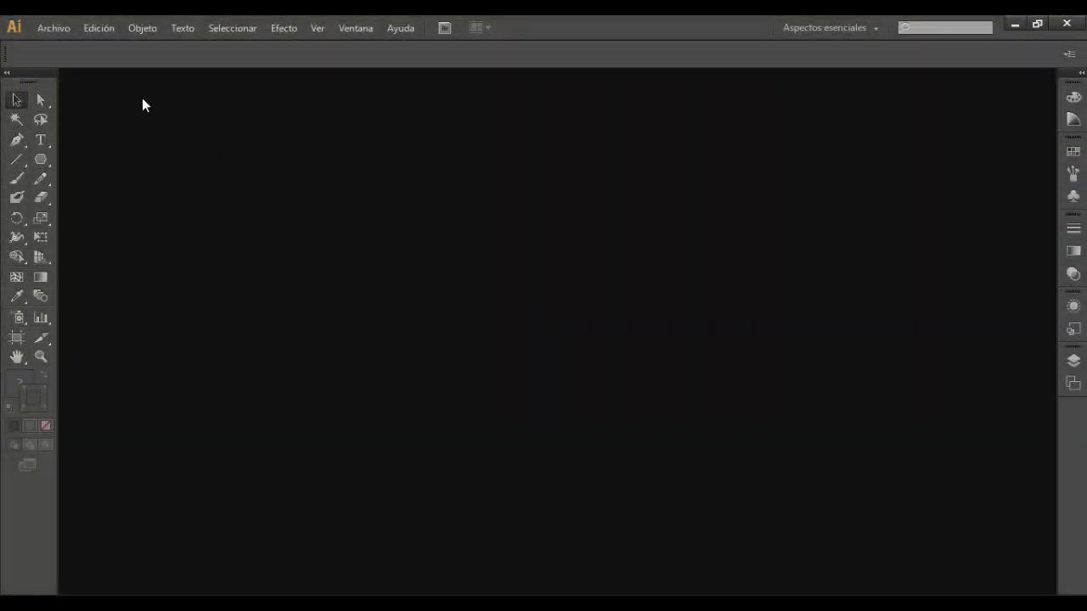
# Create a new document 'Patrón' at Carta USA size (215.9 × 279.4 mm) in millimetres
pyautogui.click(63, 31)
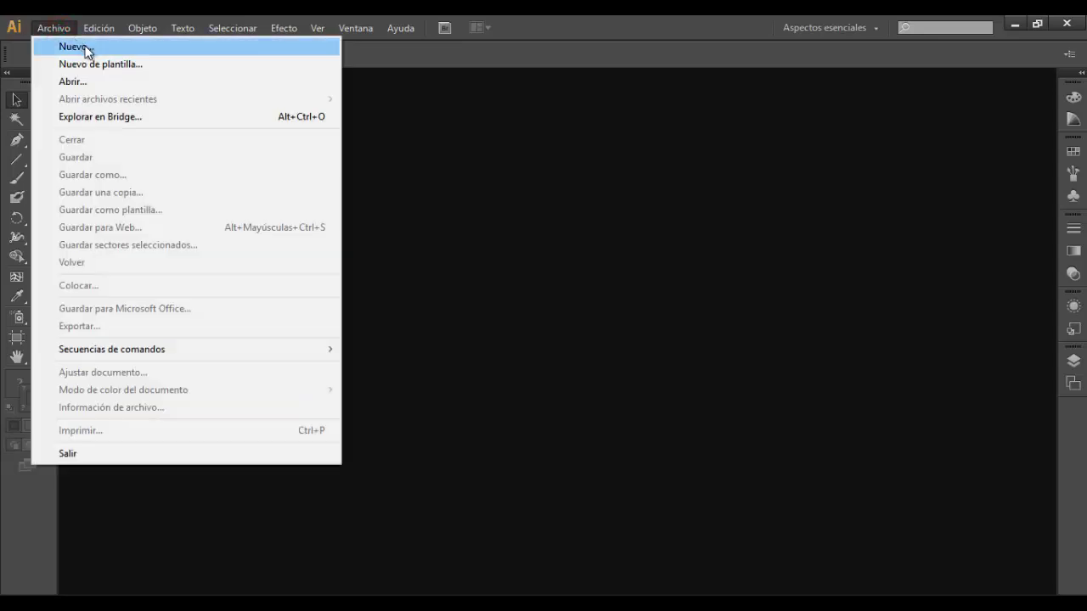
pyautogui.click(86, 48)
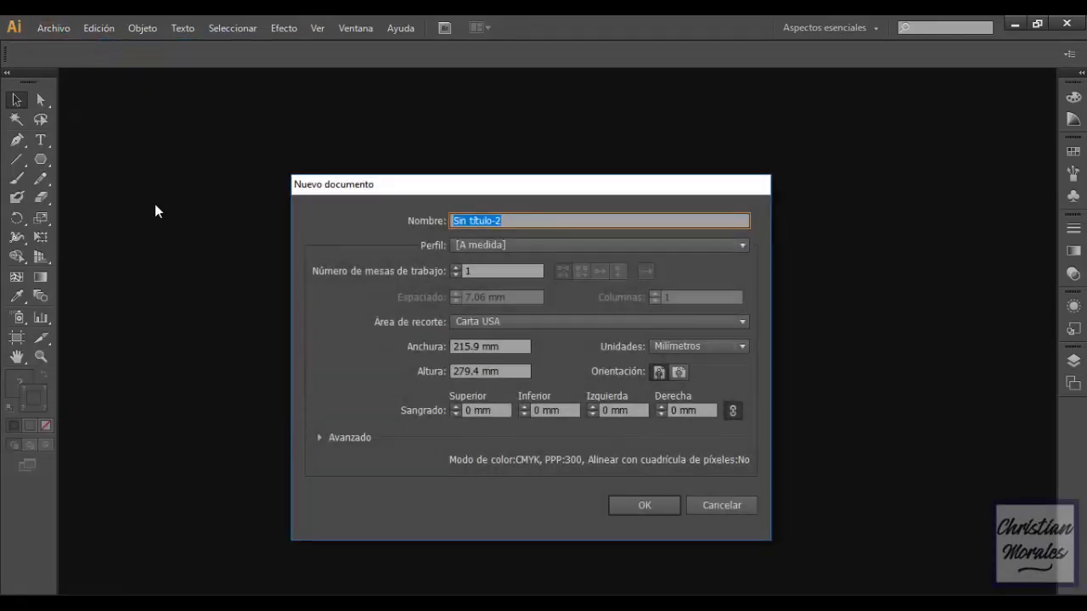
pyautogui.write('Patrón')
pyautogui.click(534, 321)
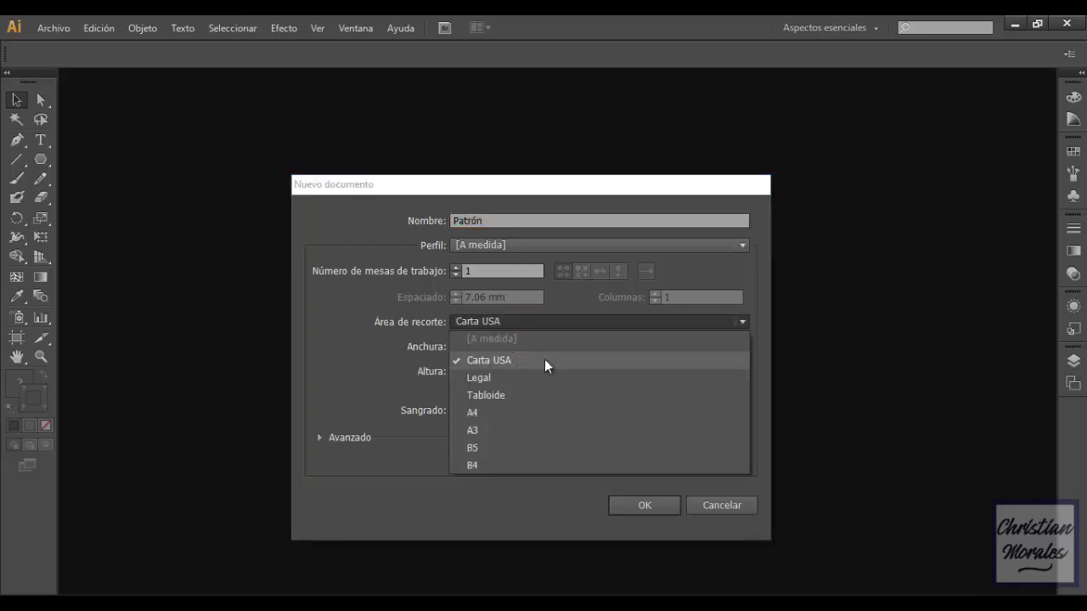
pyautogui.click(546, 363)
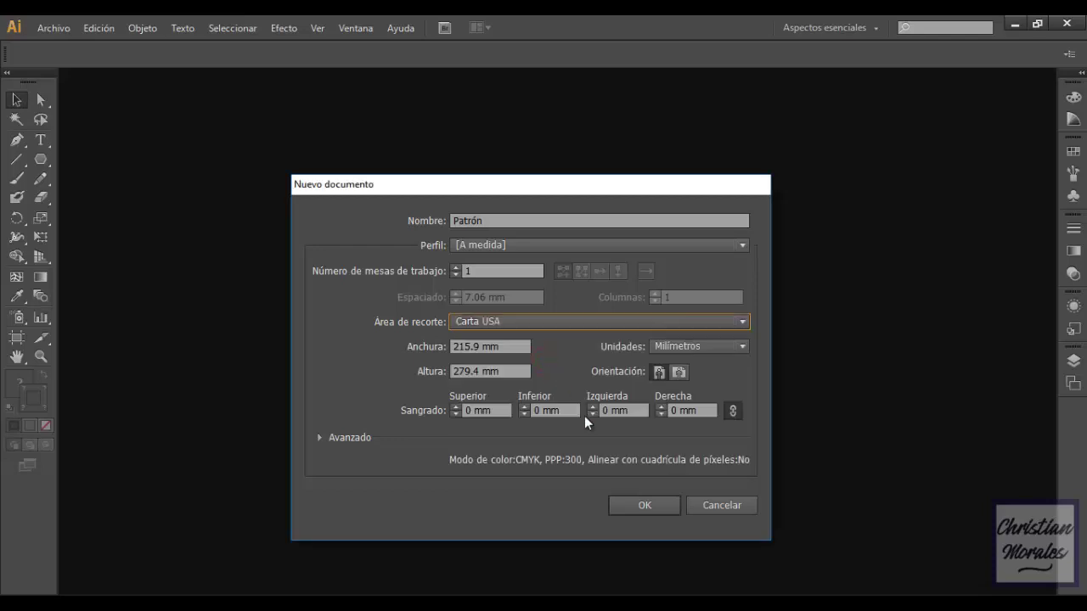
pyautogui.click(641, 507)
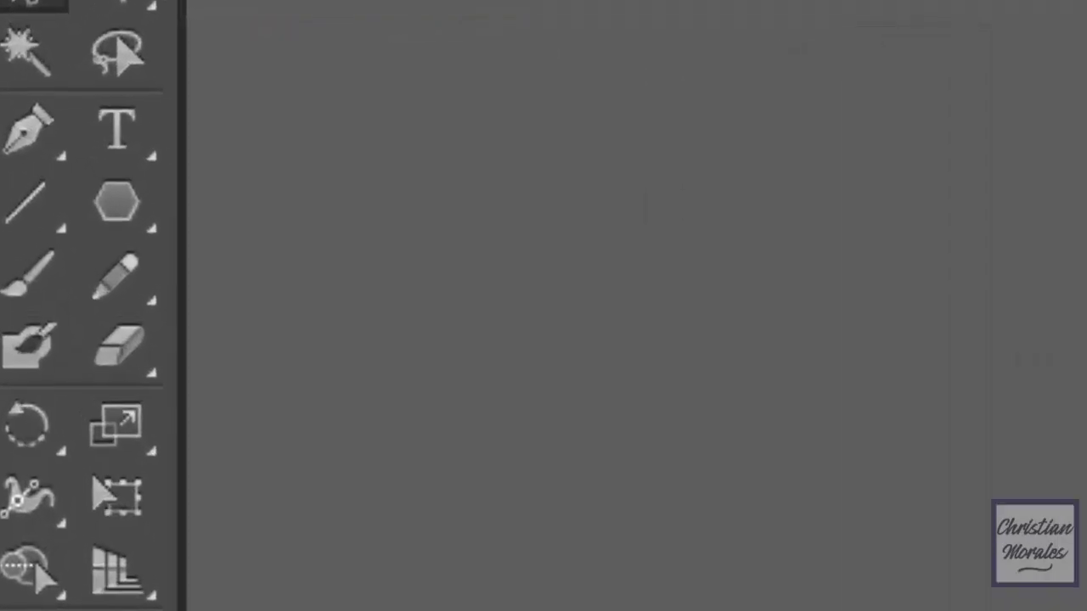
# Draw a regular hexagon, about 59.53 × 51.55 mm, with the Polygon tool
pyautogui.click(136, 223)
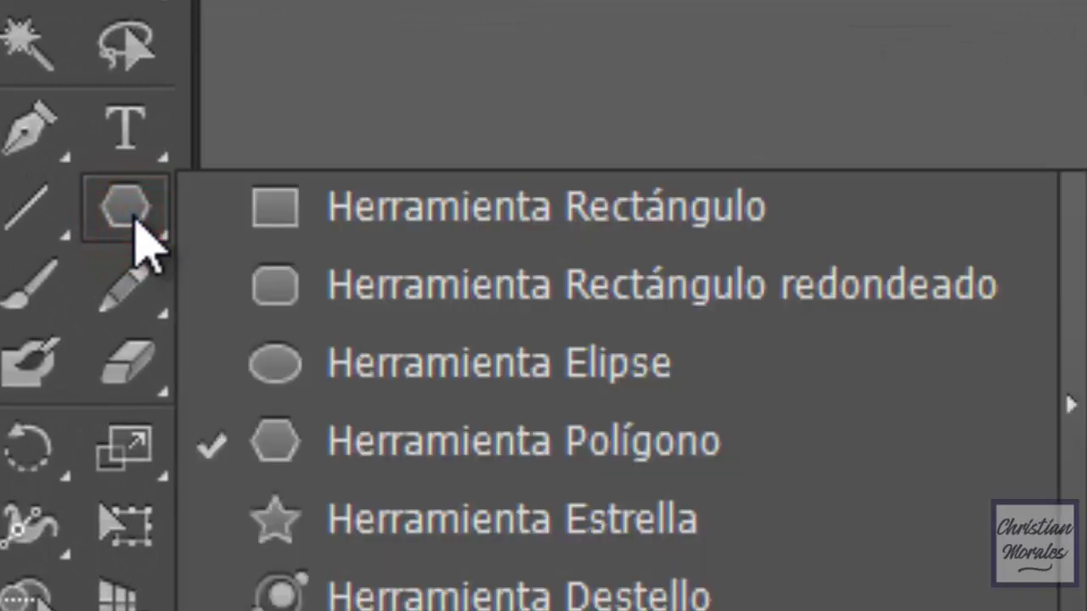
pyautogui.click(340, 215)
pyautogui.press('m')
pyautogui.click(127, 212)
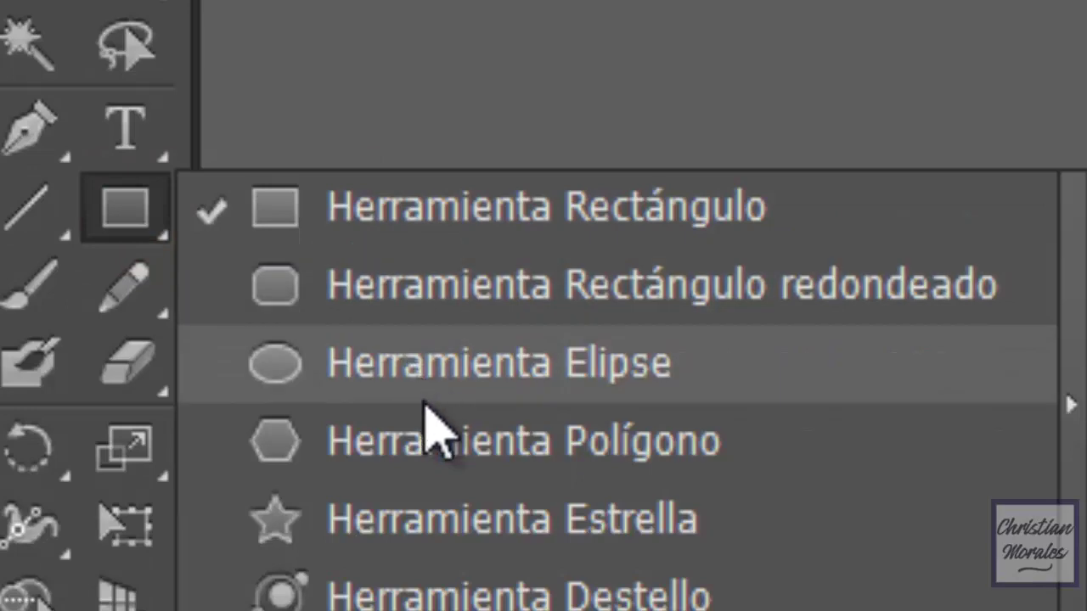
pyautogui.click(255, 321)
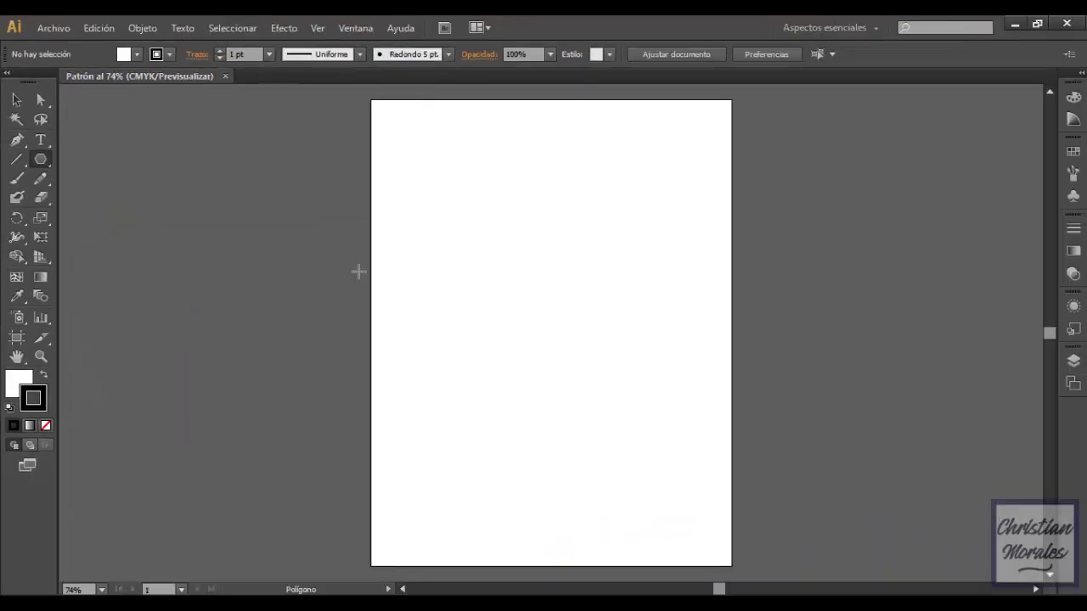
pyautogui.press('shift')
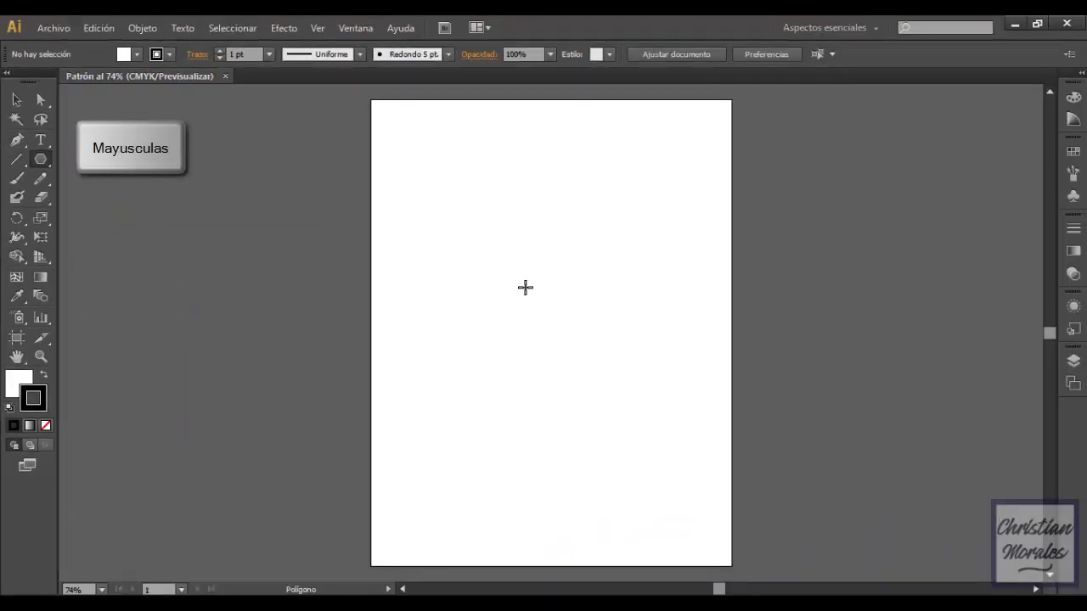
pyautogui.moveTo(516, 273)
pyautogui.mouseDown()
pyautogui.moveTo(551, 315)
pyautogui.moveTo(563, 298)
pyautogui.mouseUp()
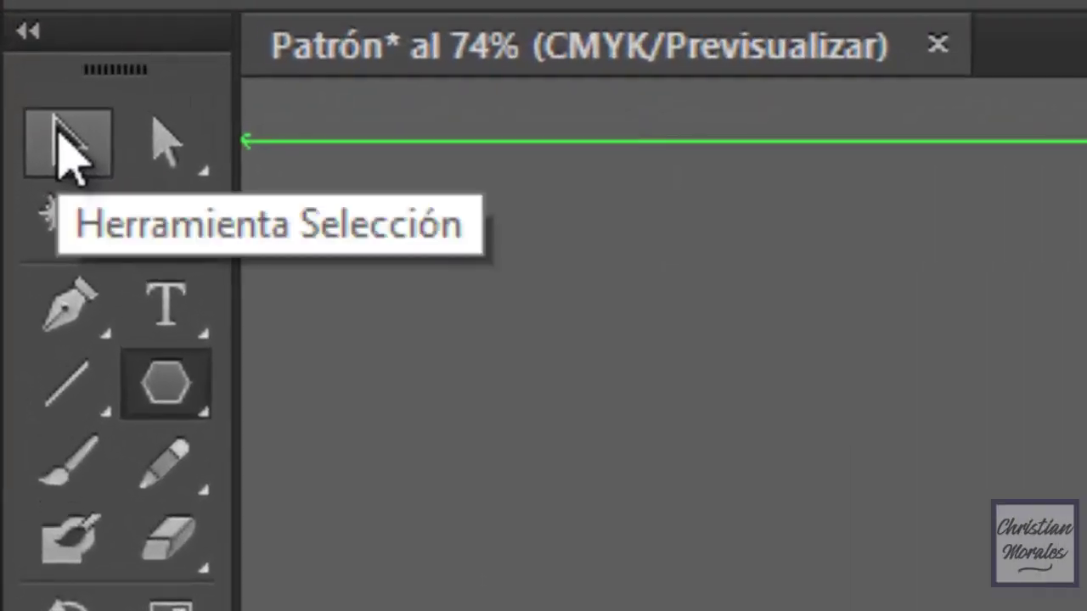
# Rotate the hexagon 90° so it stands point-up, then shift it toward the page centre
pyautogui.click(15, 98)
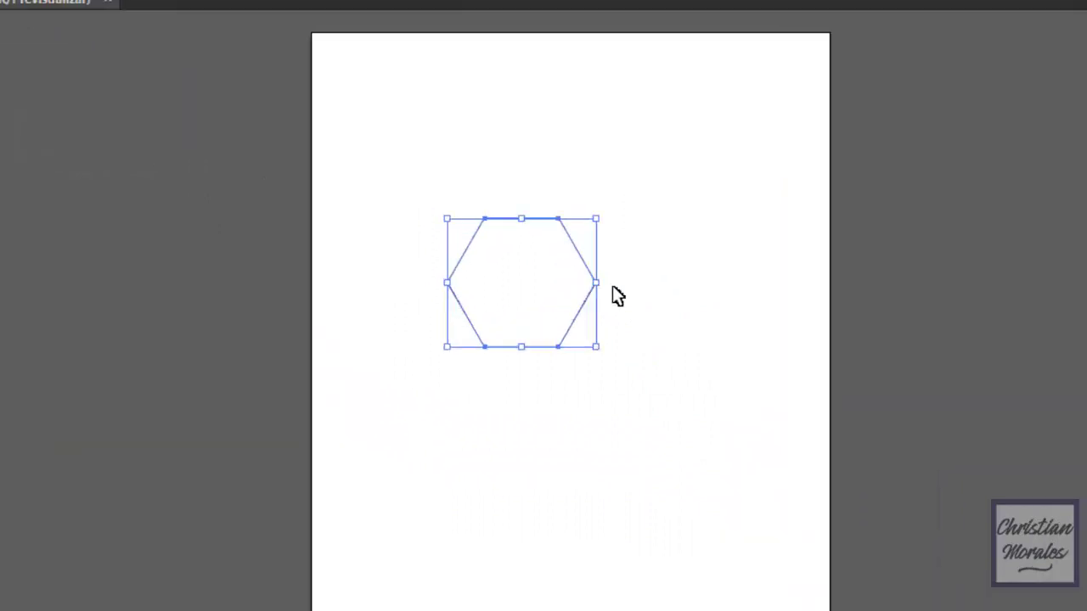
pyautogui.moveTo(575, 273); pyautogui.dragTo(581, 244)
pyautogui.moveTo(771, 222)
pyautogui.mouseDown()
pyautogui.moveTo(772, 174)
pyautogui.moveTo(740, 90)
pyautogui.moveTo(671, 35)
pyautogui.moveTo(671, 48)
pyautogui.mouseUp()
pyautogui.click(515, 273)
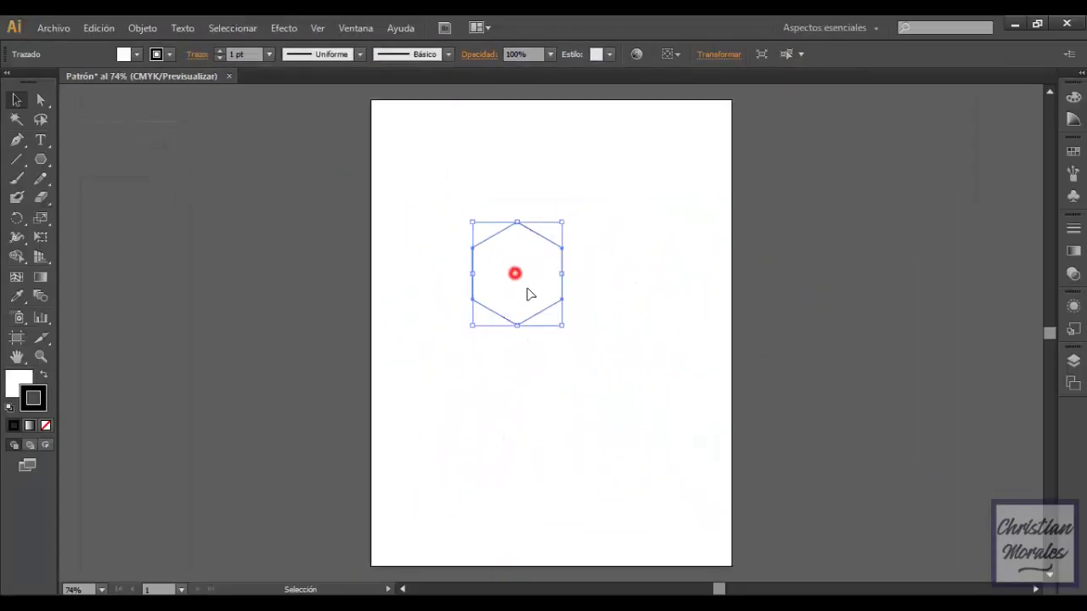
pyautogui.moveTo(529, 293)
pyautogui.mouseDown()
pyautogui.moveTo(540, 327)
pyautogui.moveTo(536, 308)
pyautogui.mouseUp()
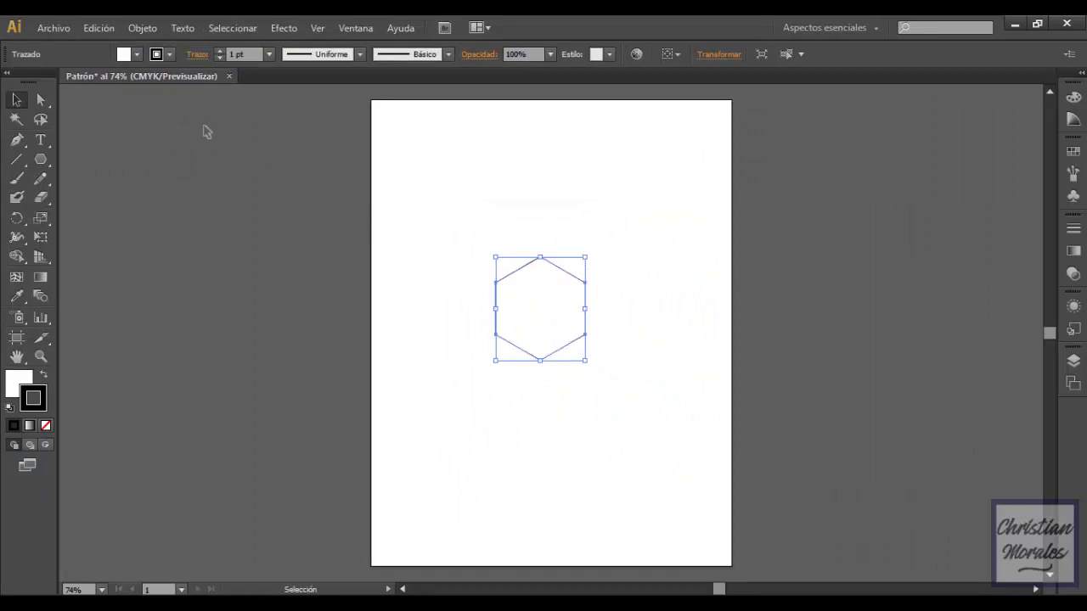
# Set the hexagon's stroke to [Ninguno] and its fill to Azul CMYK
pyautogui.click(170, 54)
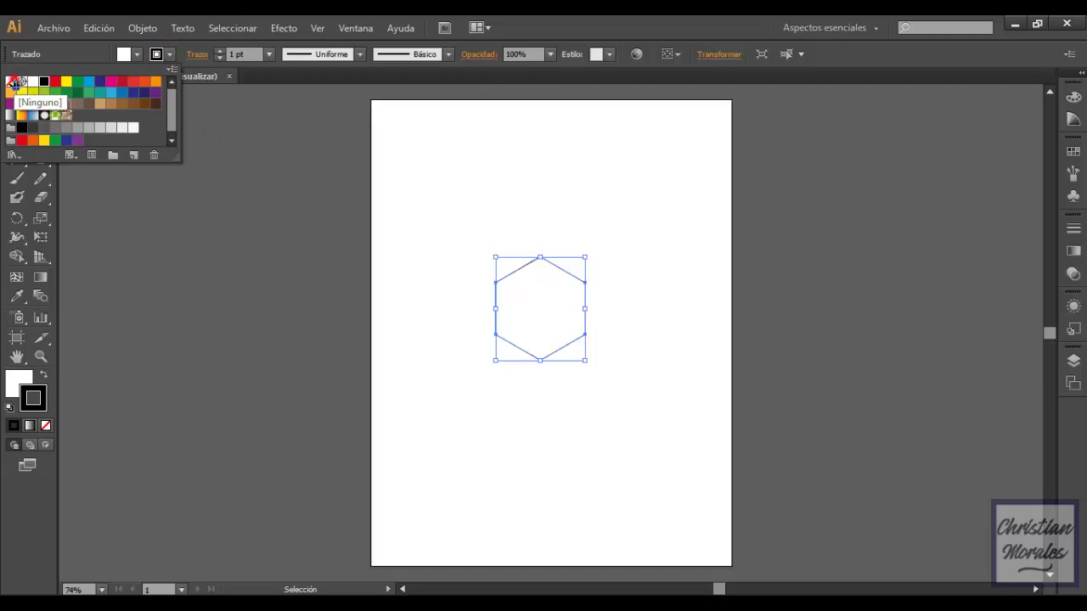
pyautogui.click(11, 81)
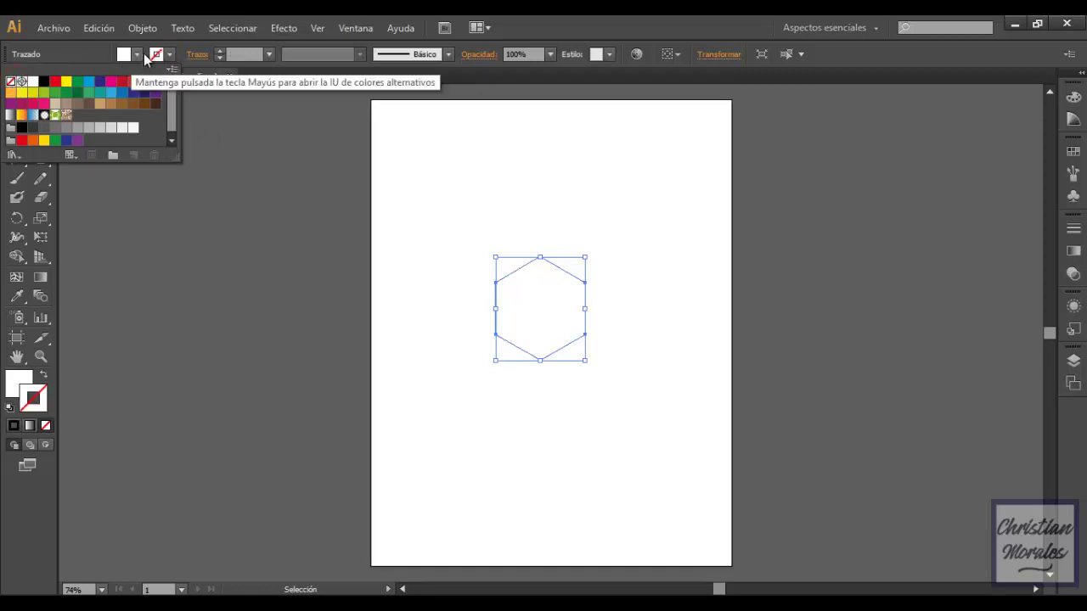
pyautogui.click(139, 54)
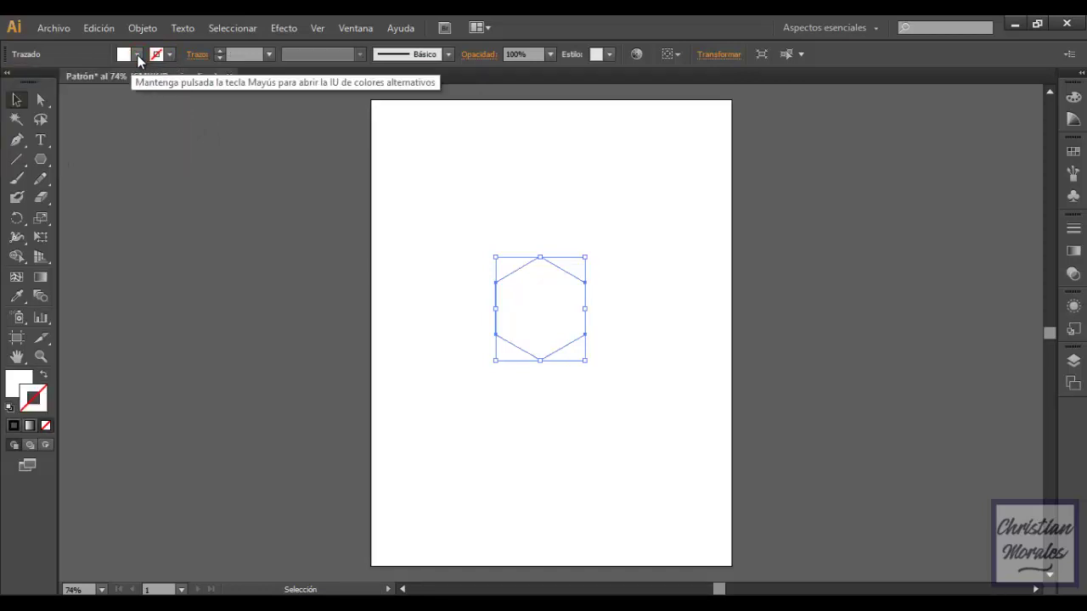
pyautogui.click(136, 56)
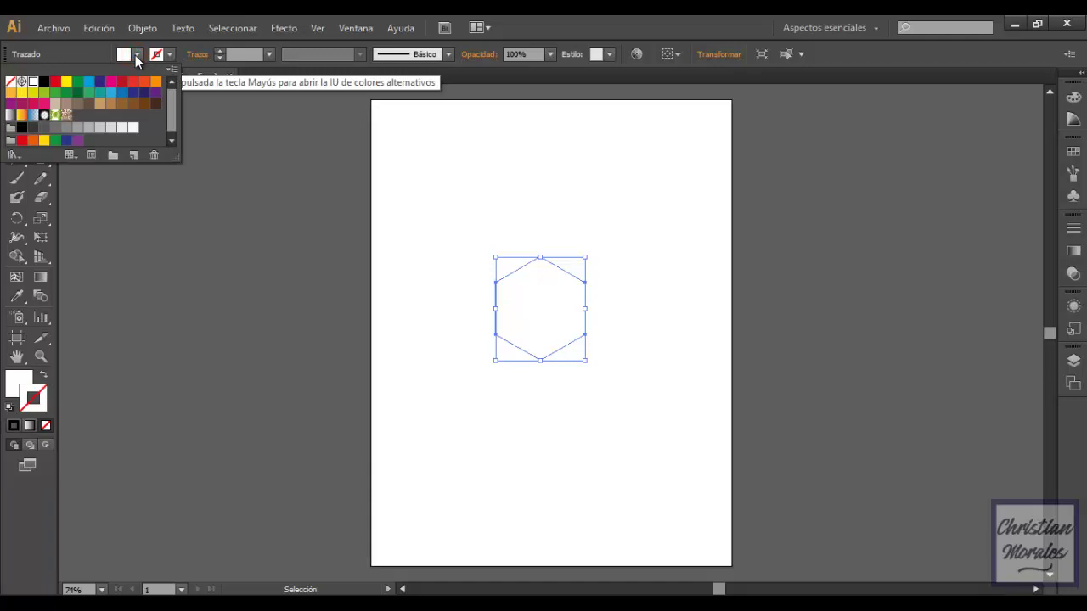
pyautogui.click(99, 82)
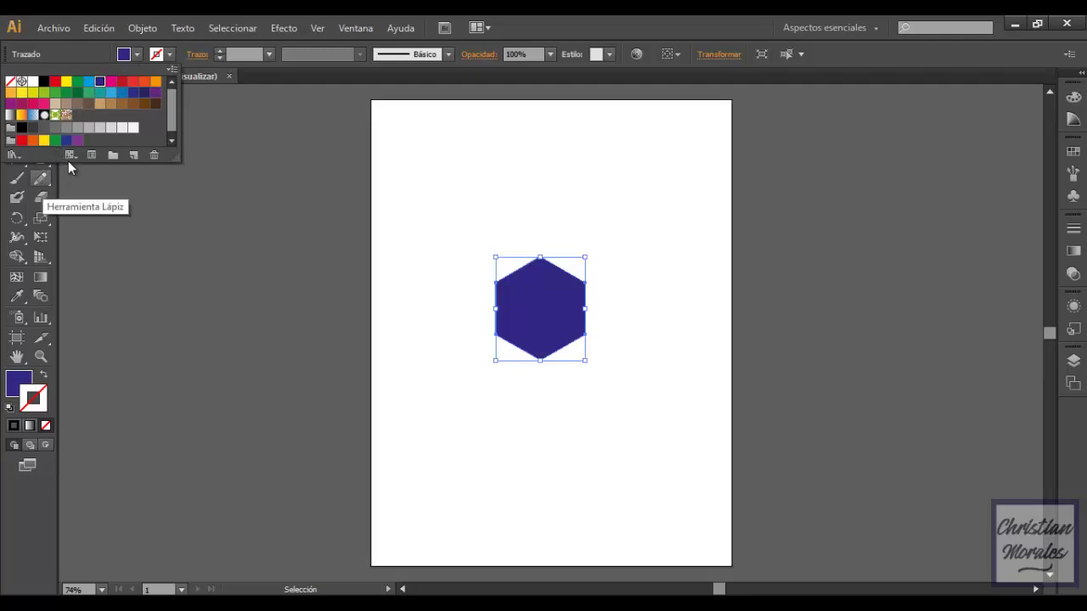
pyautogui.click(142, 58)
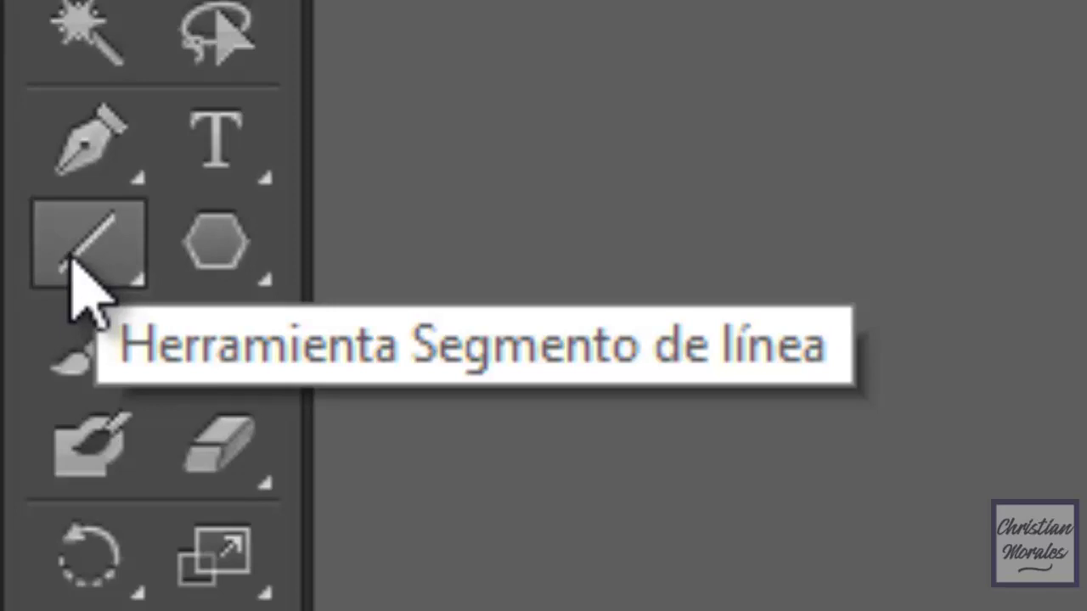
# Draw three corner-to-corner lines across the hexagon and select them together with it
pyautogui.click(70, 262)
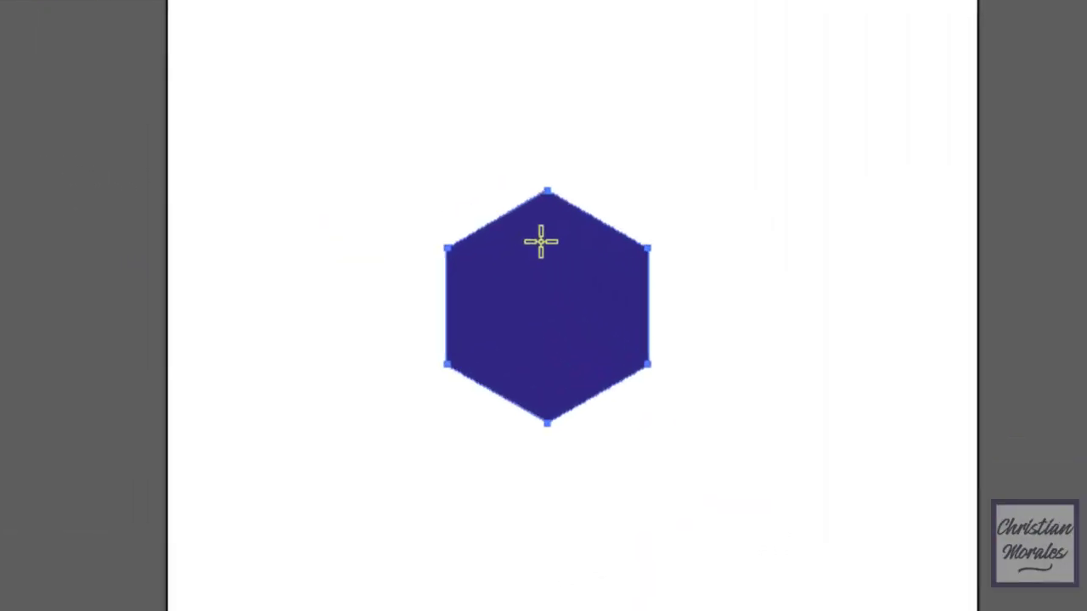
pyautogui.moveTo(557, 95); pyautogui.dragTo(559, 507)
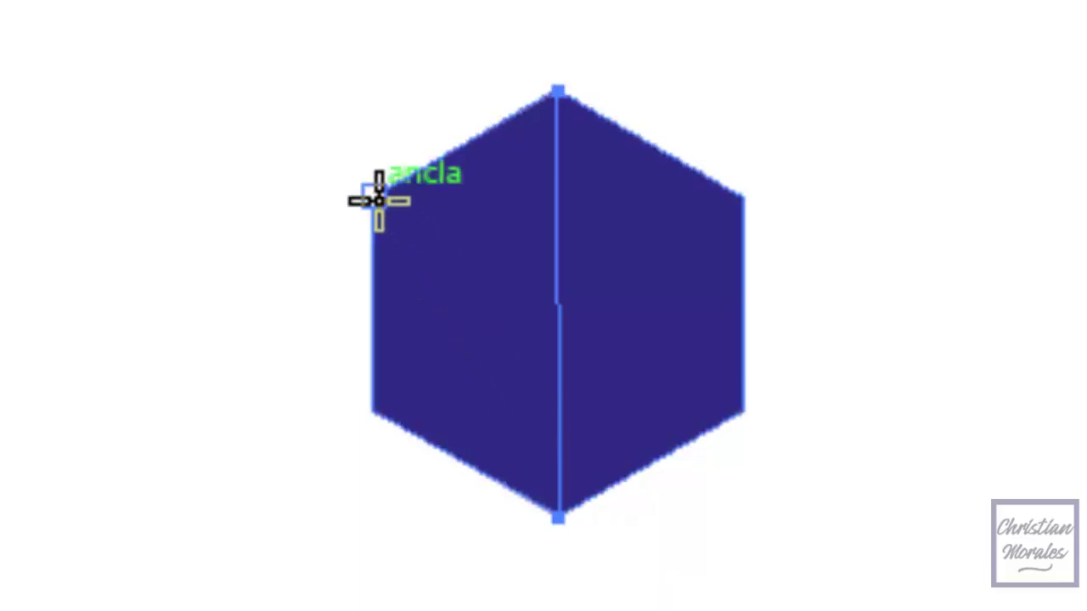
pyautogui.moveTo(379, 201); pyautogui.dragTo(741, 408)
pyautogui.click(741, 409)
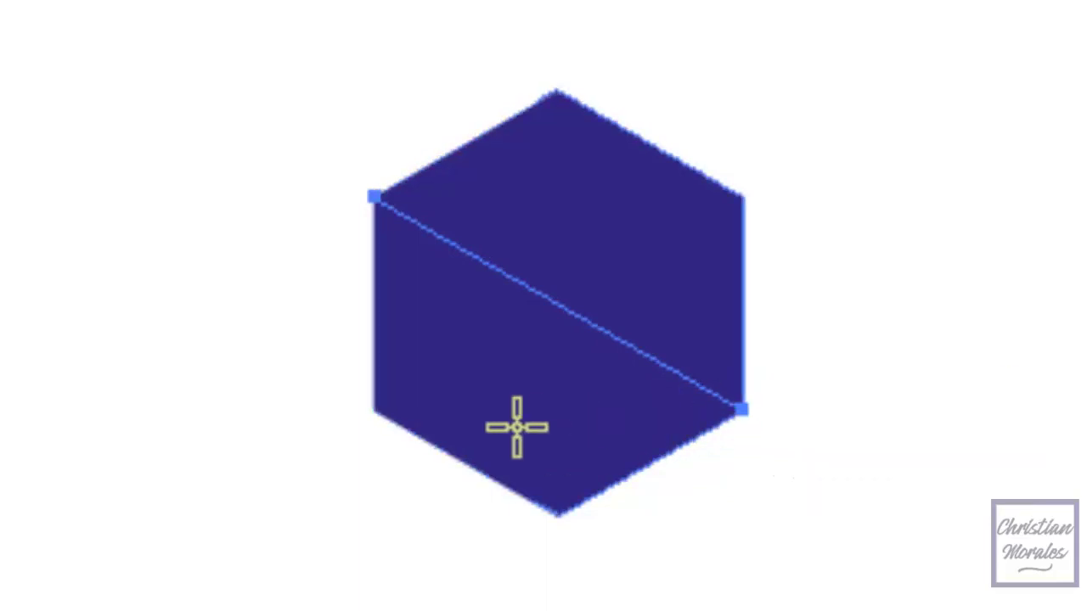
pyautogui.moveTo(374, 409); pyautogui.dragTo(723, 203)
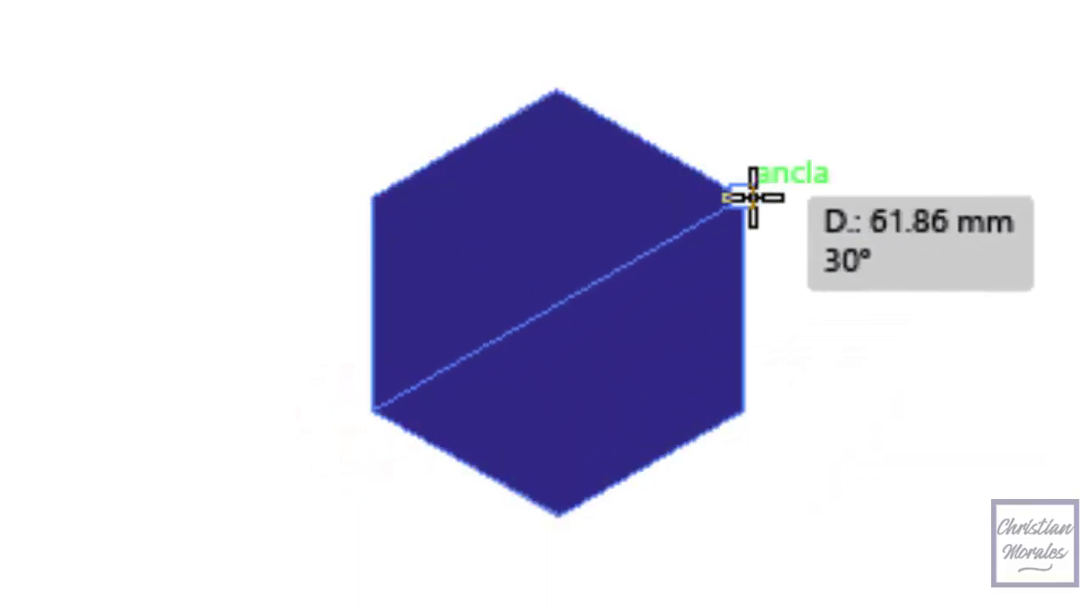
pyautogui.moveTo(723, 202); pyautogui.dragTo(741, 197)
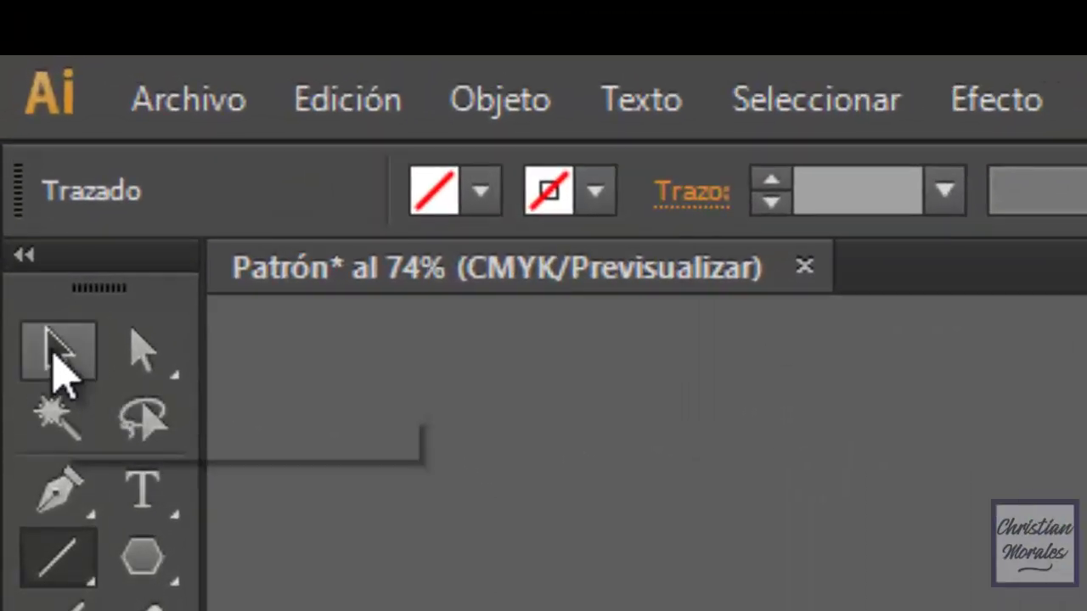
pyautogui.click(53, 351)
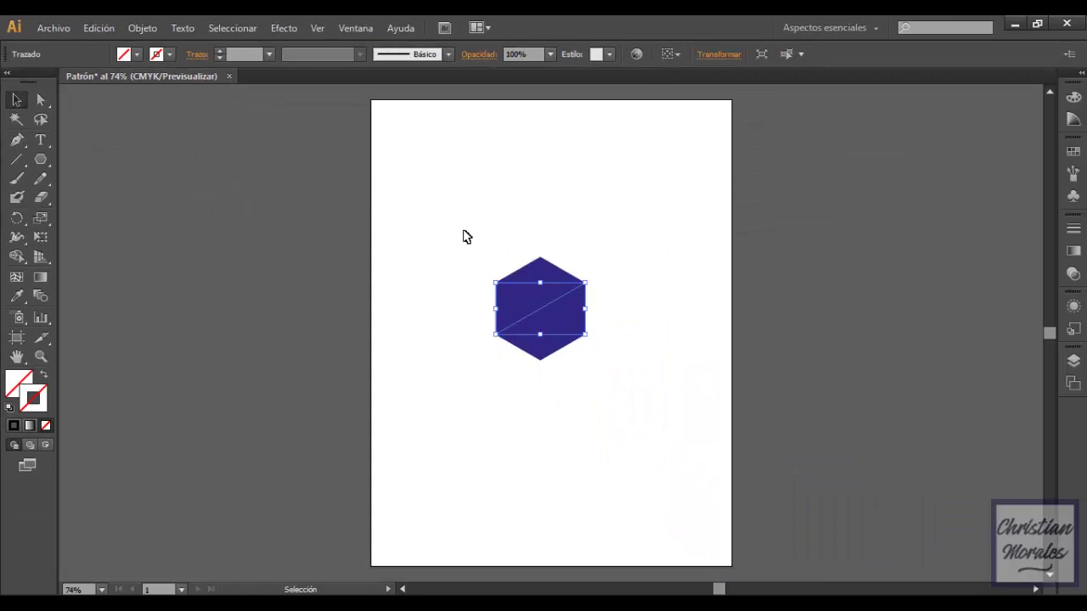
pyautogui.moveTo(454, 227); pyautogui.dragTo(640, 405)
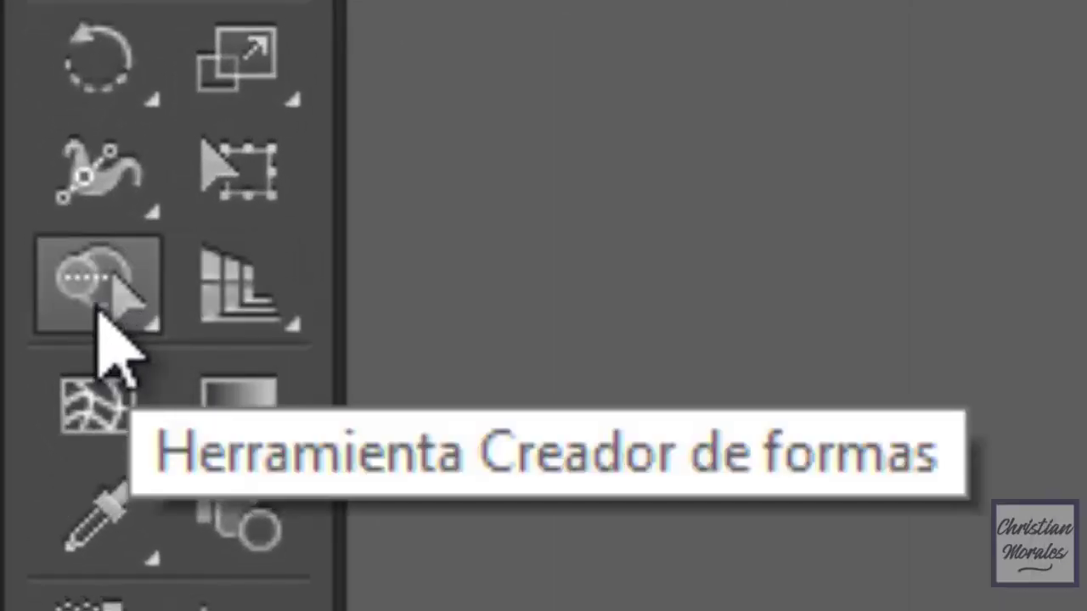
# Use Shape Builder to merge the triangle pairs into top, right and left rhombus faces
pyautogui.click(98, 311)
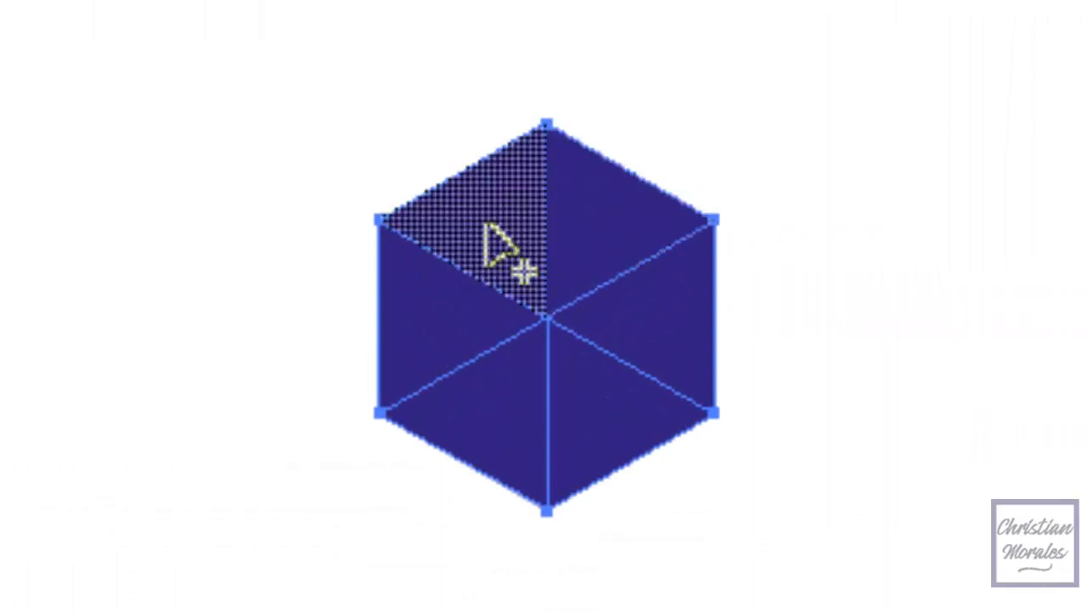
pyautogui.moveTo(509, 214); pyautogui.dragTo(586, 215)
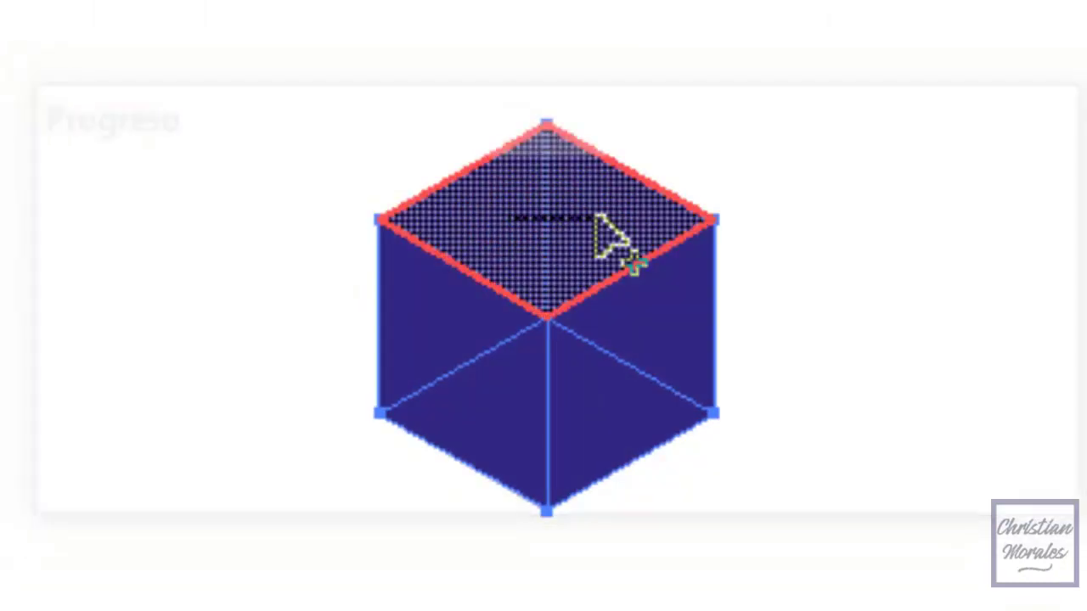
pyautogui.moveTo(586, 217); pyautogui.dragTo(598, 219)
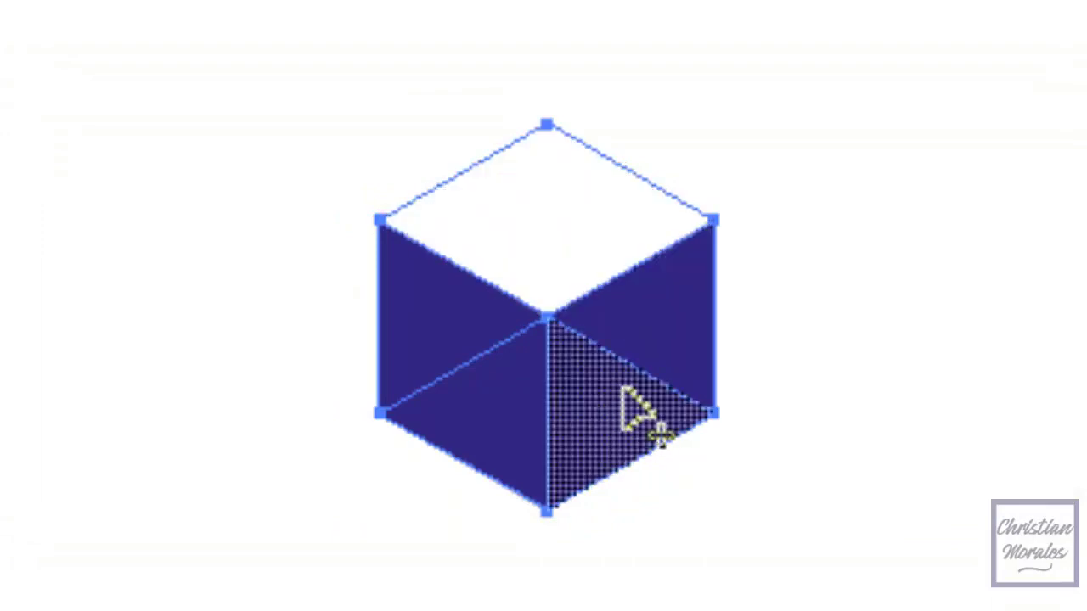
pyautogui.moveTo(671, 328); pyautogui.dragTo(586, 415)
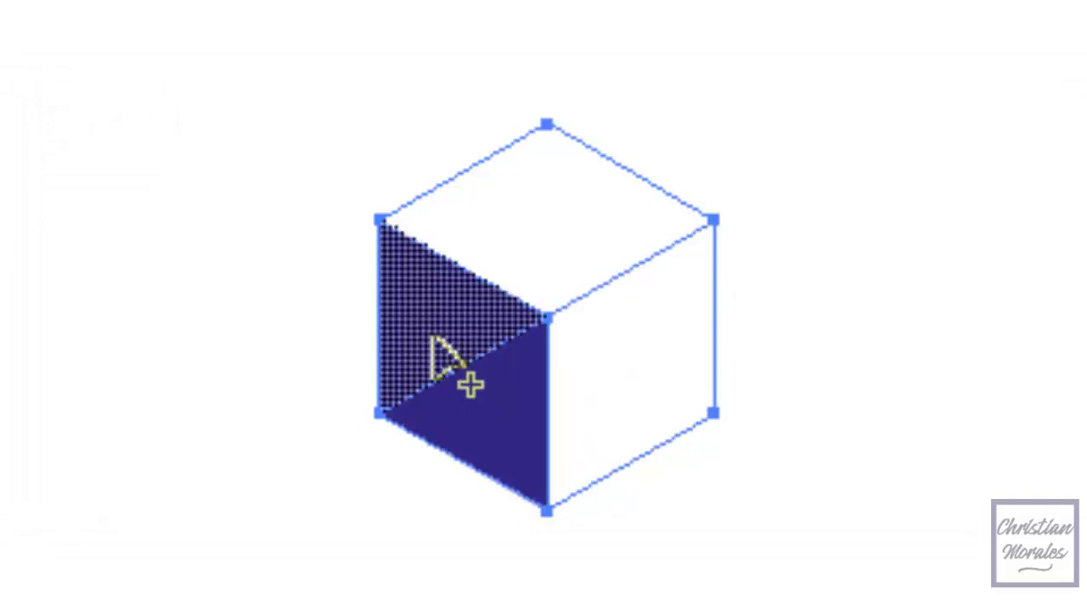
pyautogui.moveTo(495, 415)
pyautogui.mouseDown()
pyautogui.moveTo(509, 432)
pyautogui.moveTo(448, 351)
pyautogui.moveTo(440, 321)
pyautogui.mouseUp()
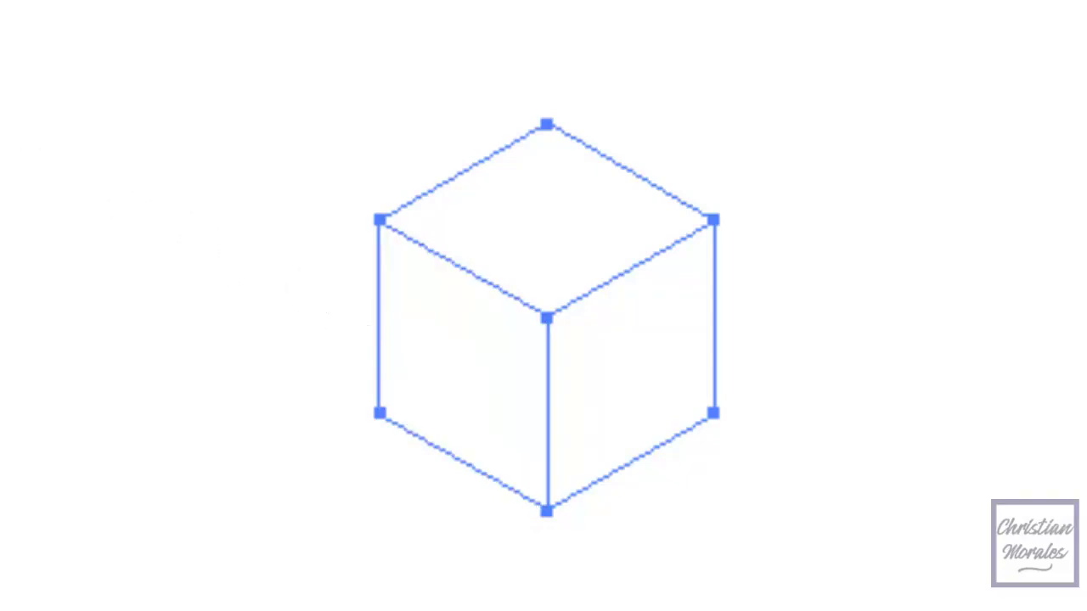
# Fill the cube's top face with blue
pyautogui.press('v')
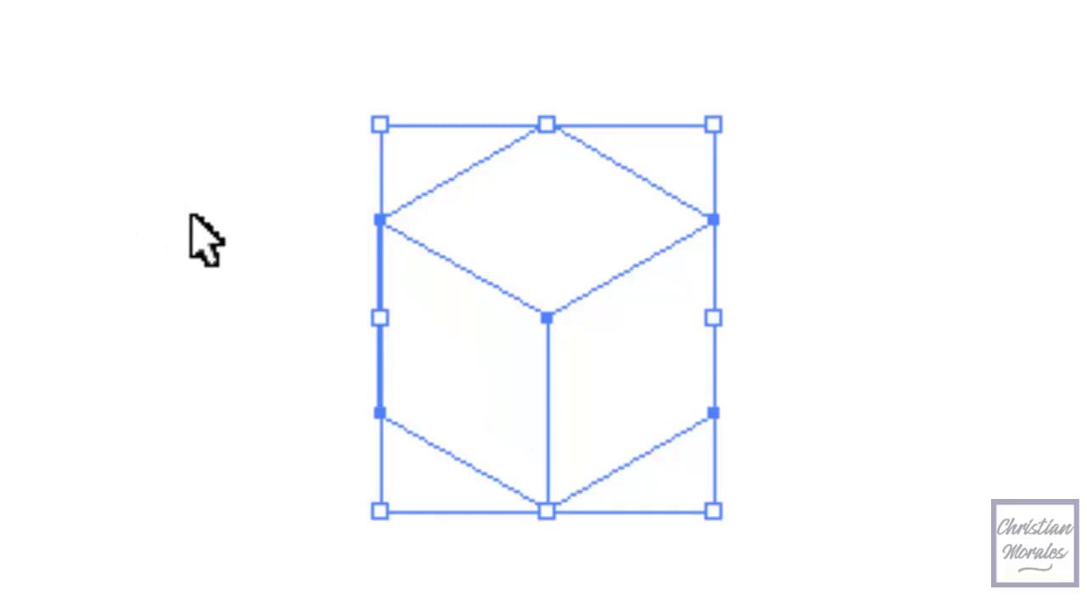
pyautogui.click(205, 230)
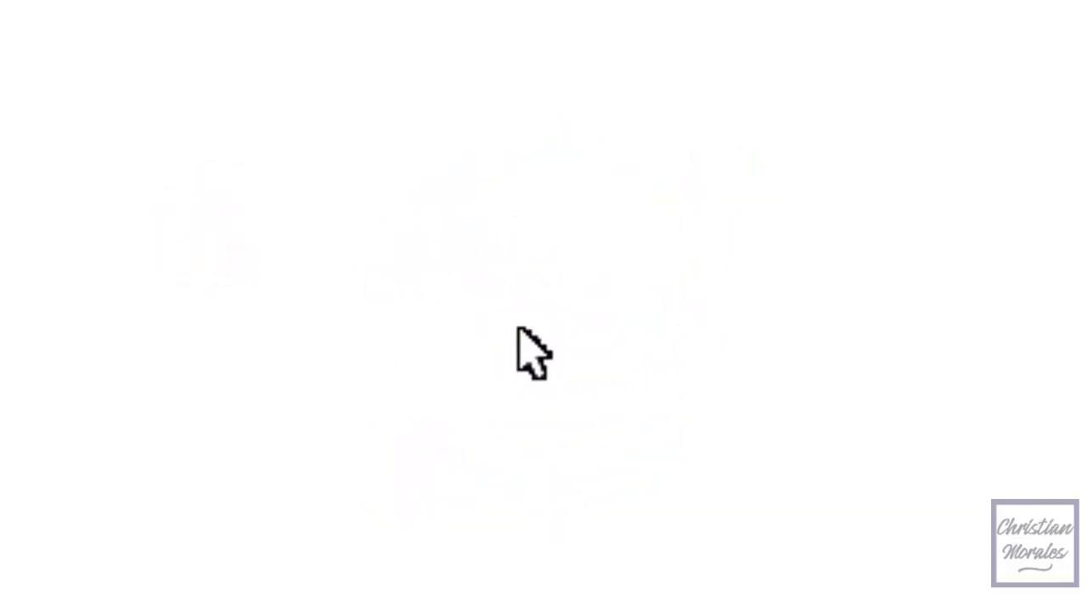
pyautogui.click(626, 165)
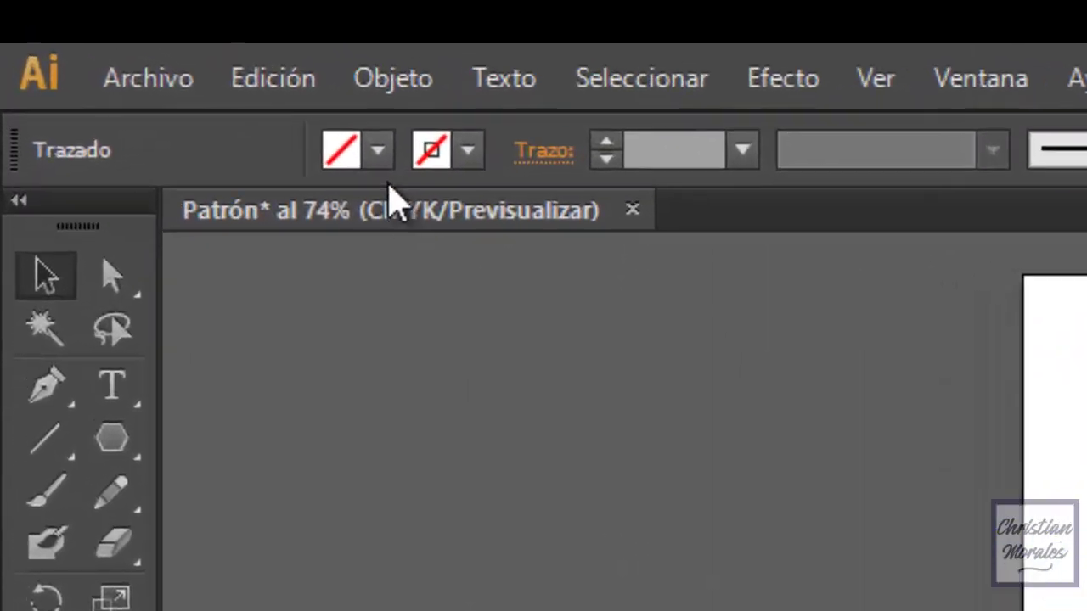
pyautogui.click(378, 150)
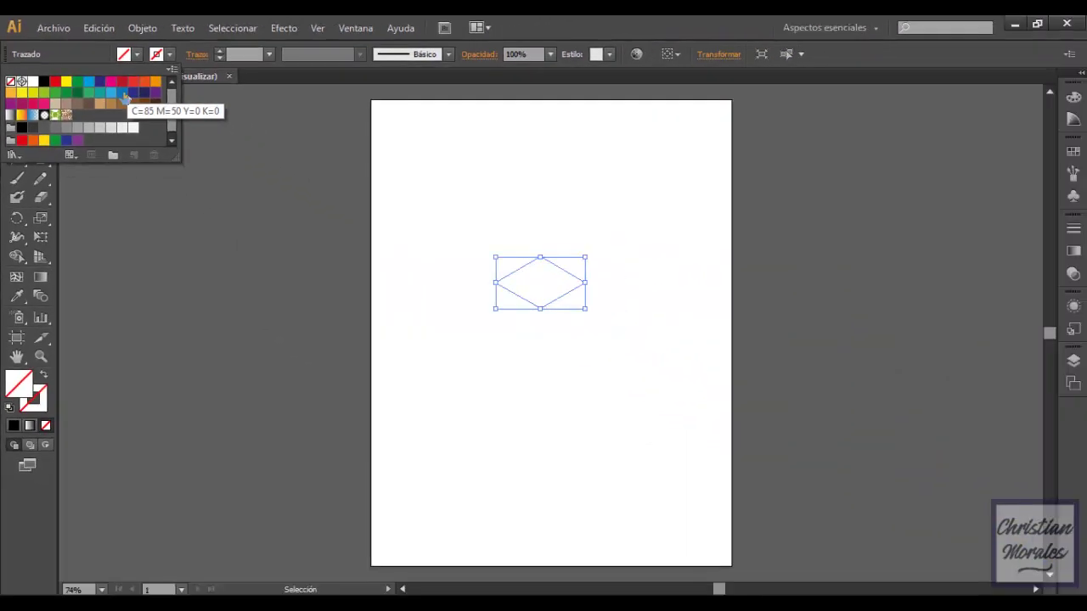
pyautogui.click(123, 94)
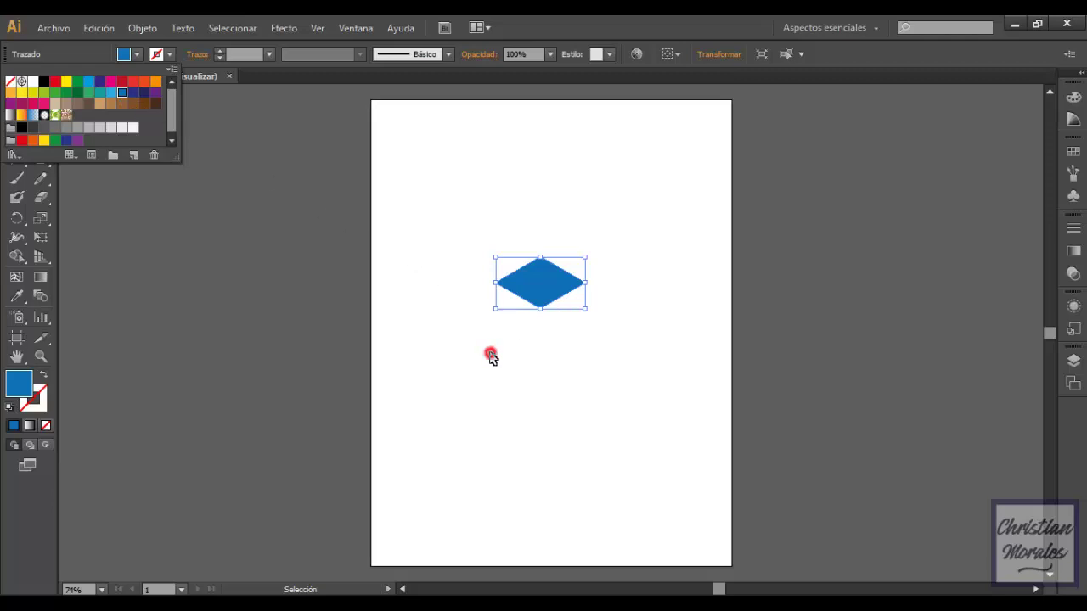
pyautogui.click(491, 355)
pyautogui.click(466, 333)
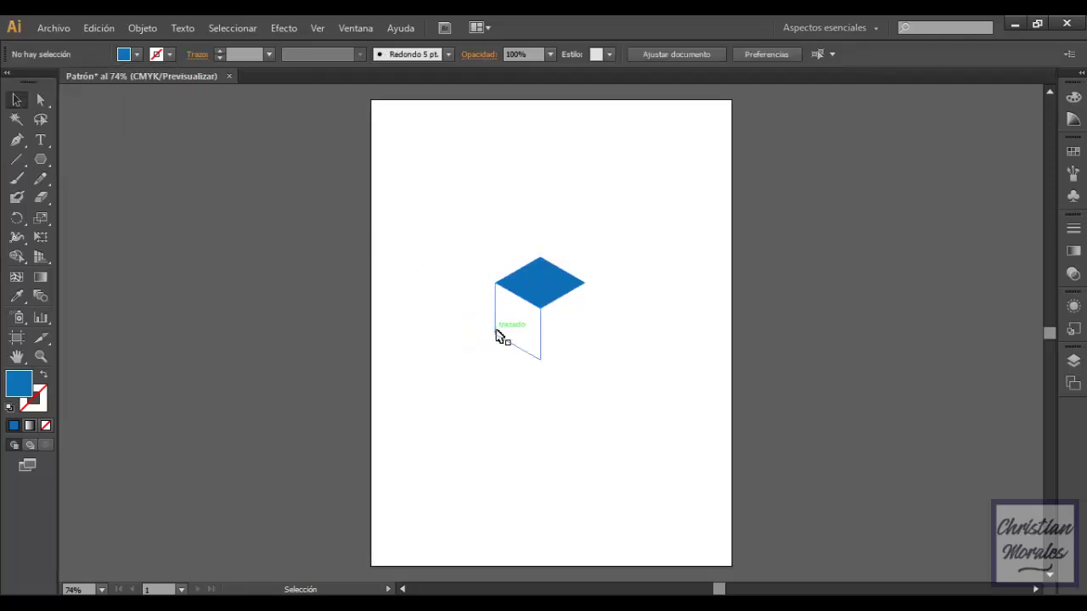
# Fill the left face dark blue and the right face dark purple-blue
pyautogui.click(498, 333)
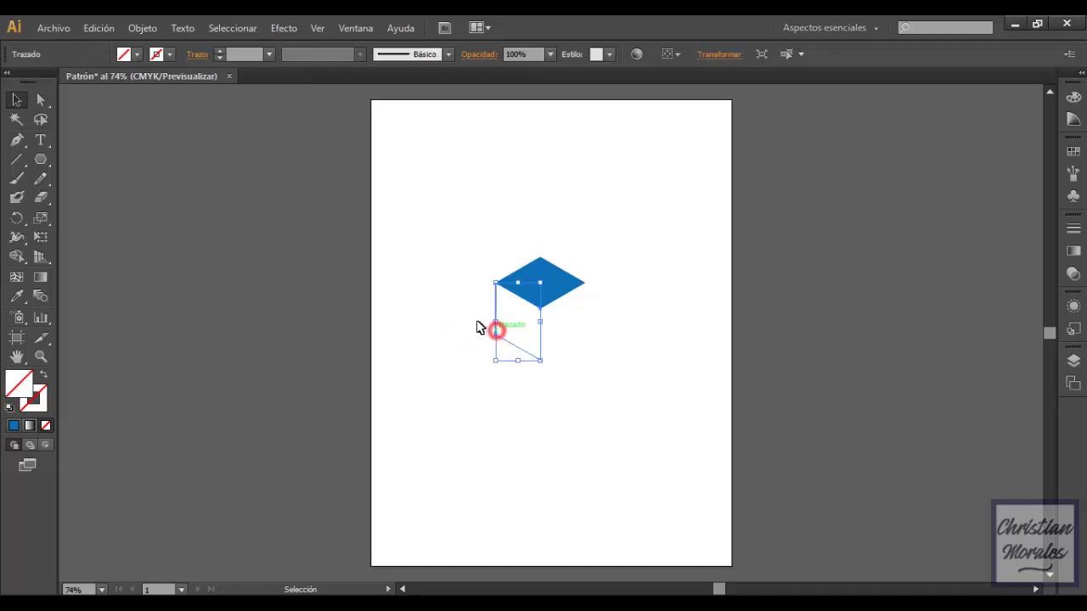
pyautogui.click(136, 54)
pyautogui.click(133, 91)
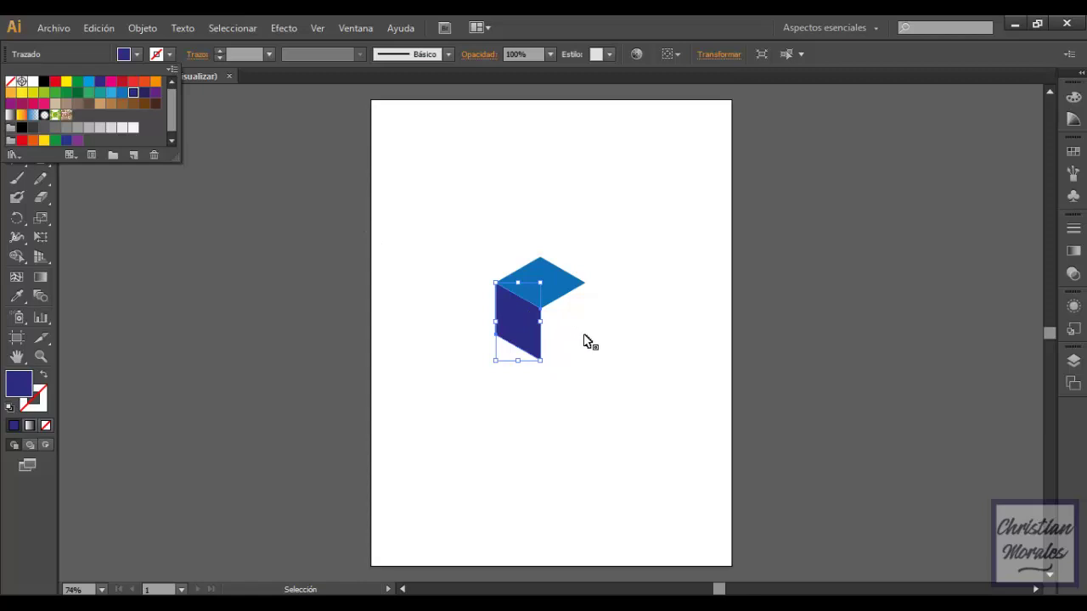
pyautogui.click(613, 296)
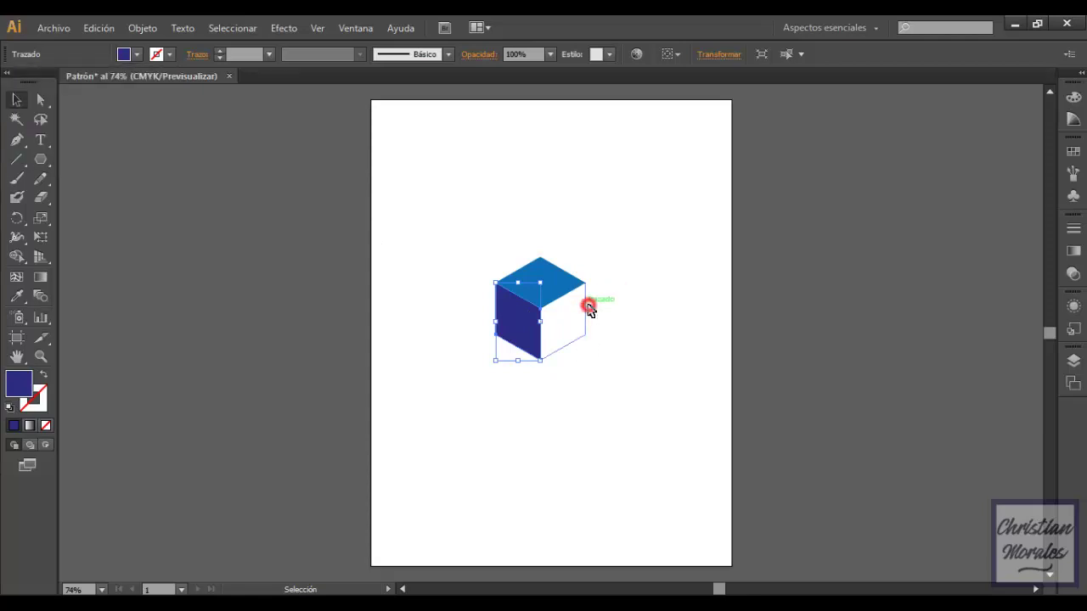
pyautogui.click(589, 308)
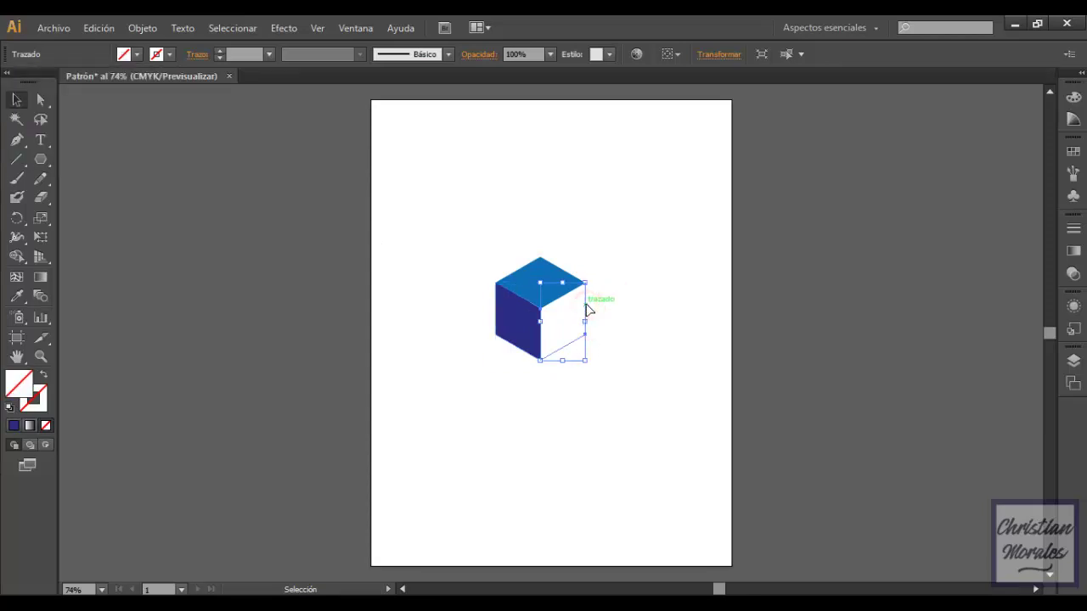
pyautogui.click(136, 55)
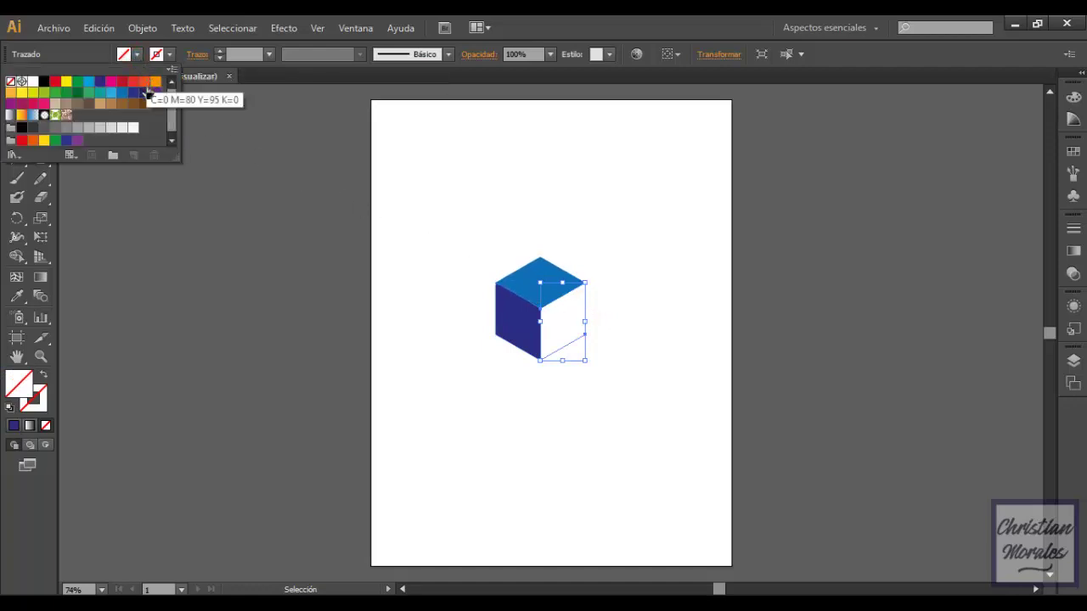
pyautogui.click(146, 94)
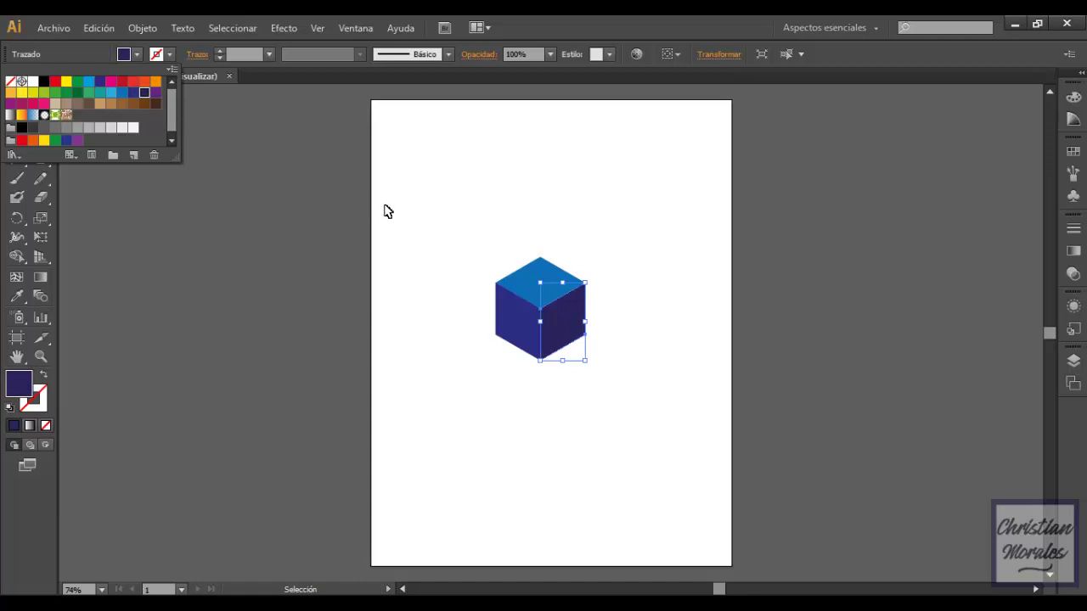
pyautogui.click(441, 236)
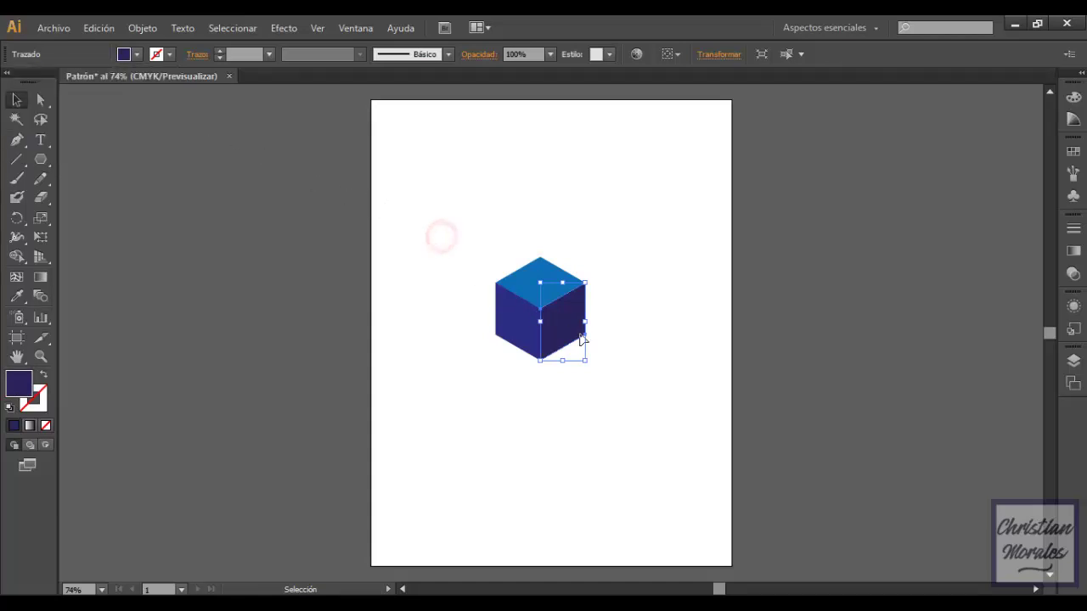
pyautogui.click(617, 390)
# Select the whole cube and make it a pattern with Objeto > Motivo > Crear
pyautogui.moveTo(624, 395); pyautogui.dragTo(462, 231)
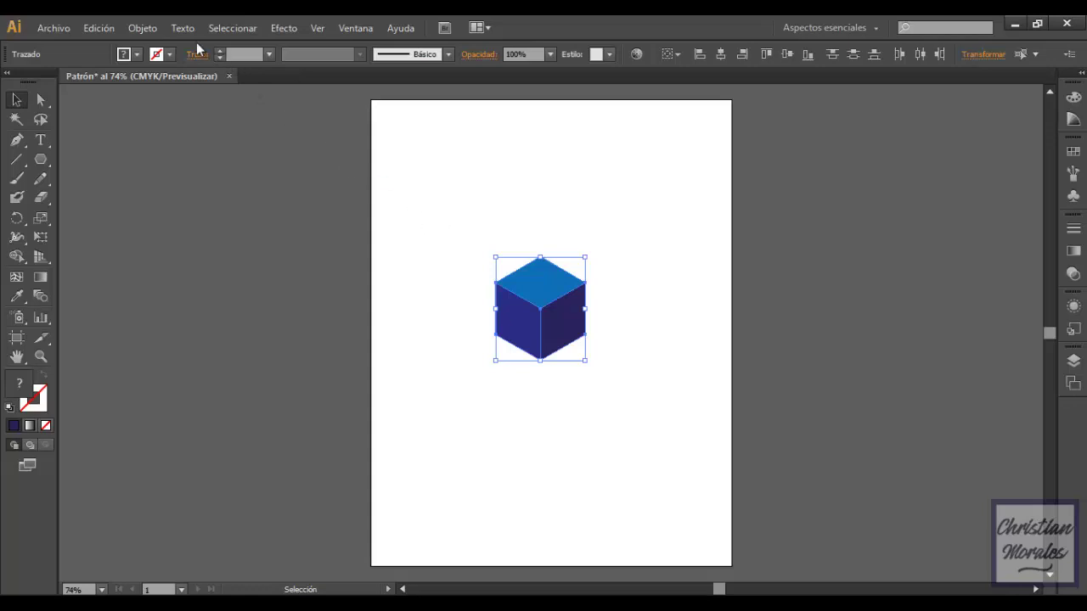
pyautogui.click(143, 30)
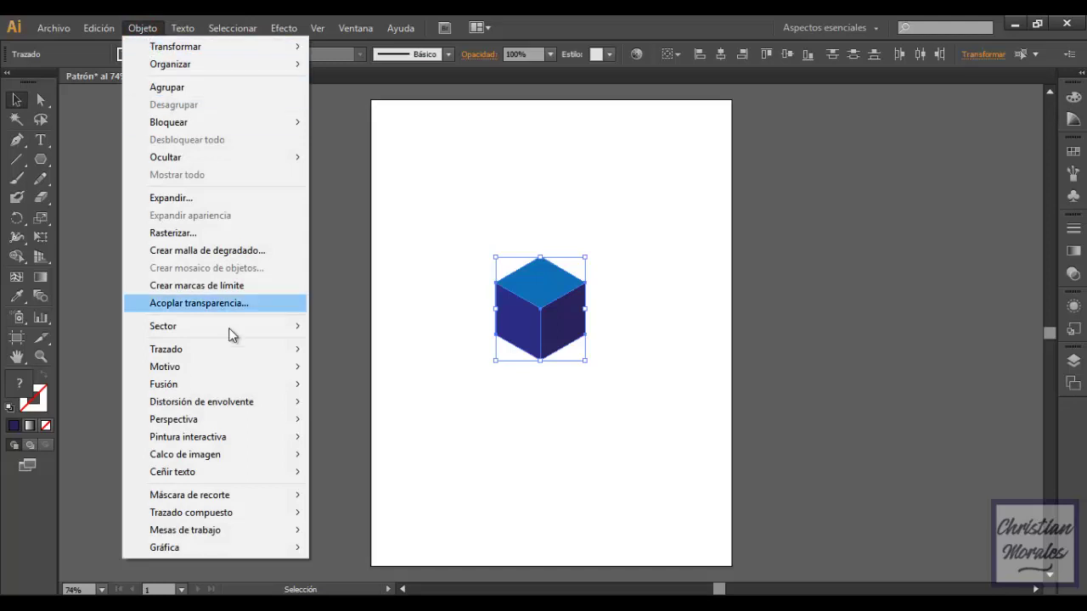
pyautogui.moveTo(165, 367)
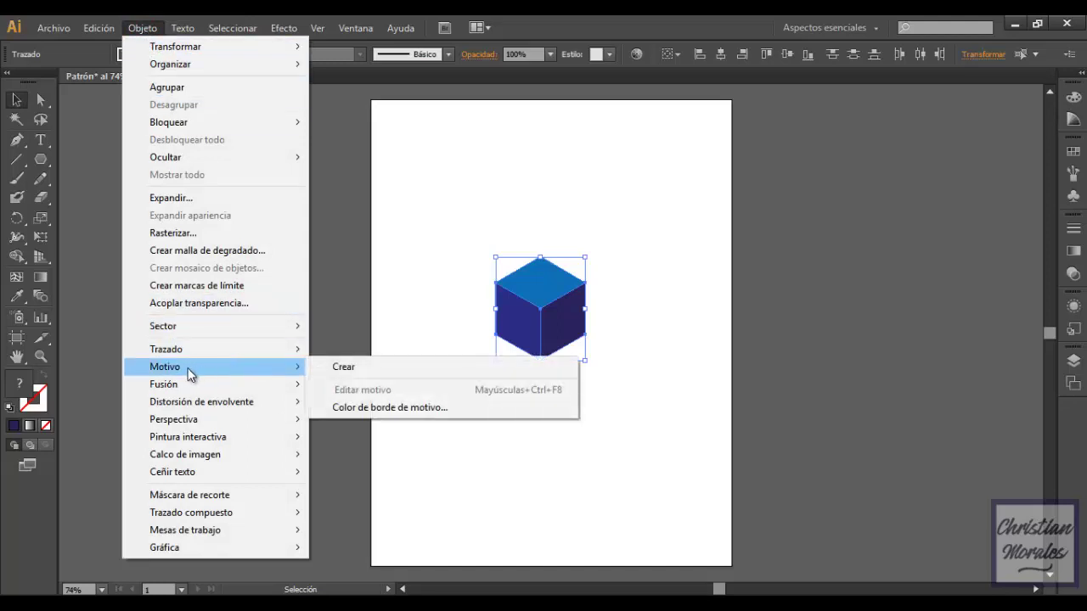
pyautogui.click(376, 371)
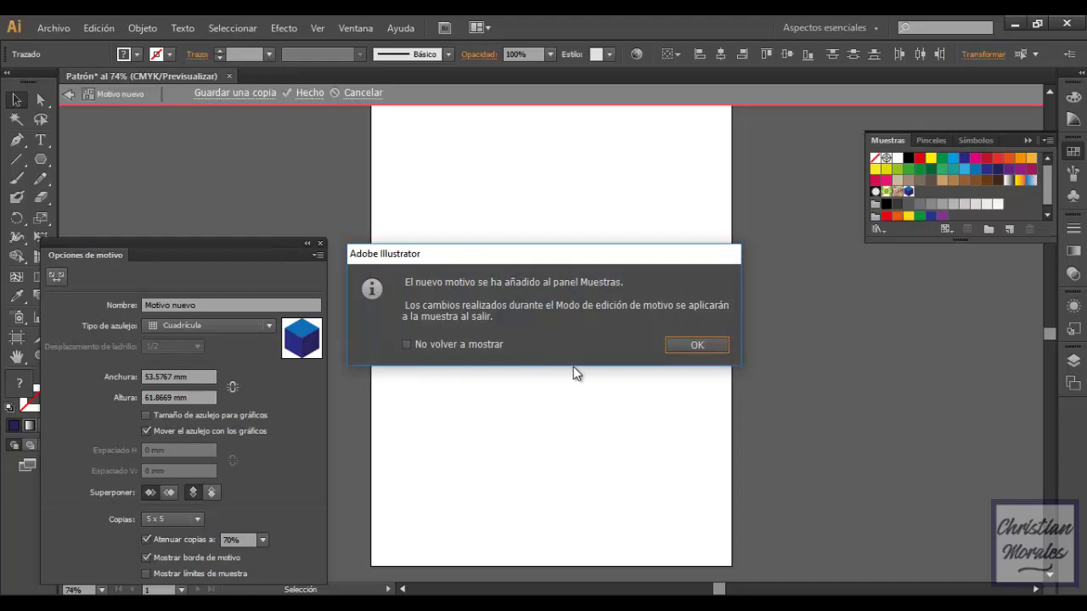
# Set the 'Motivo nuevo' pattern's tile type to Hexadecimal por fila and finish editing
pyautogui.click(705, 346)
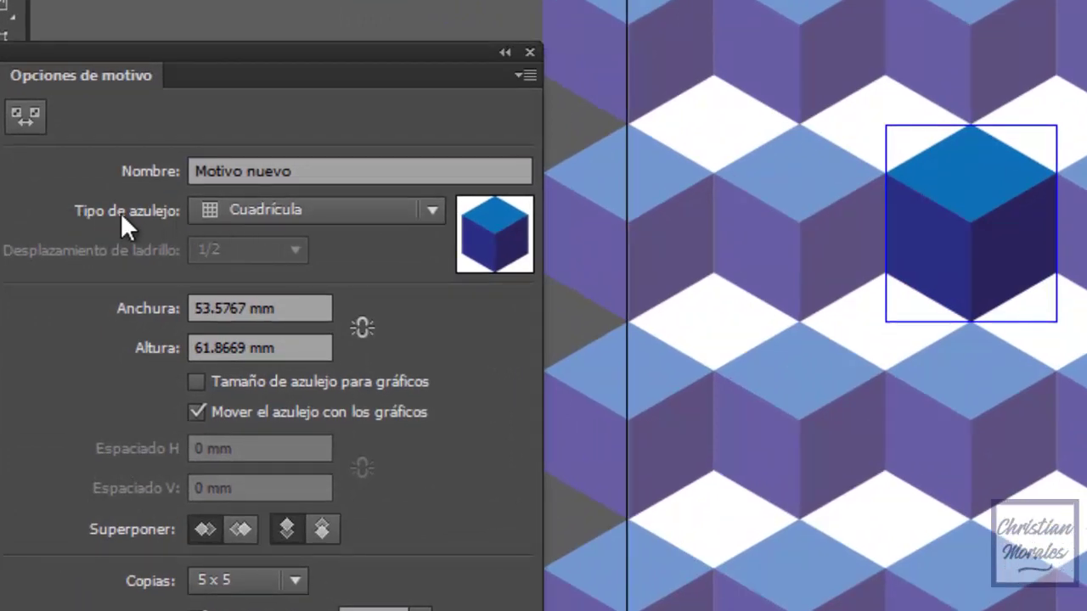
pyautogui.click(291, 210)
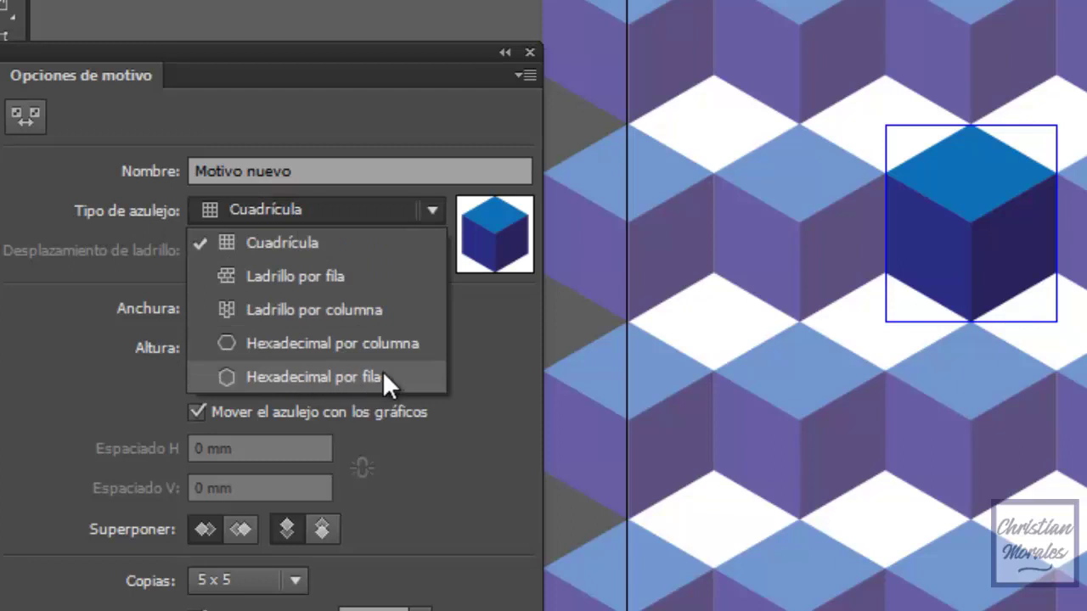
pyautogui.click(406, 385)
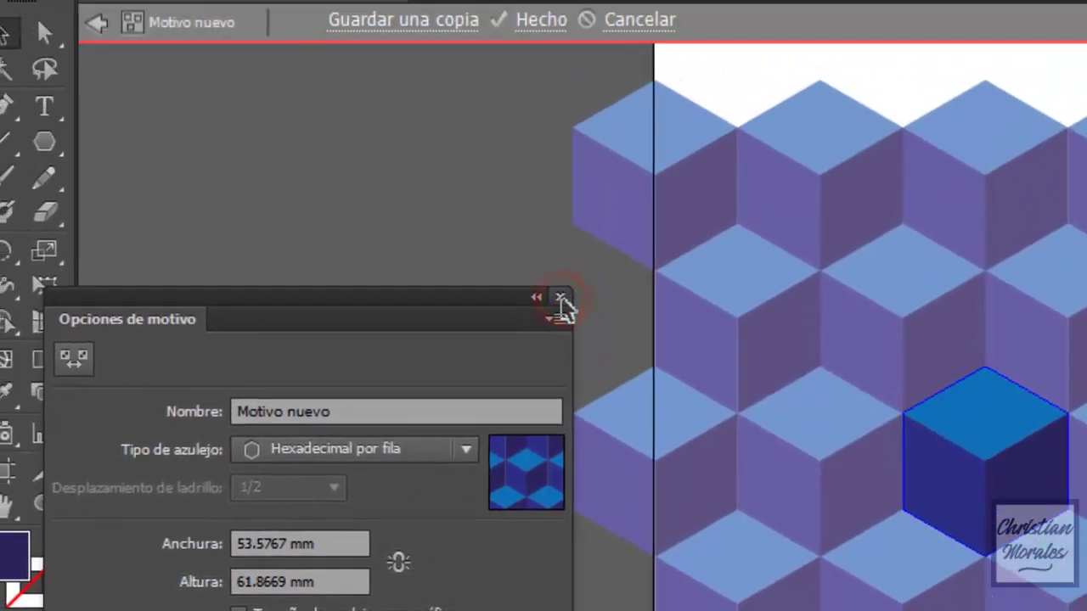
pyautogui.click(530, 52)
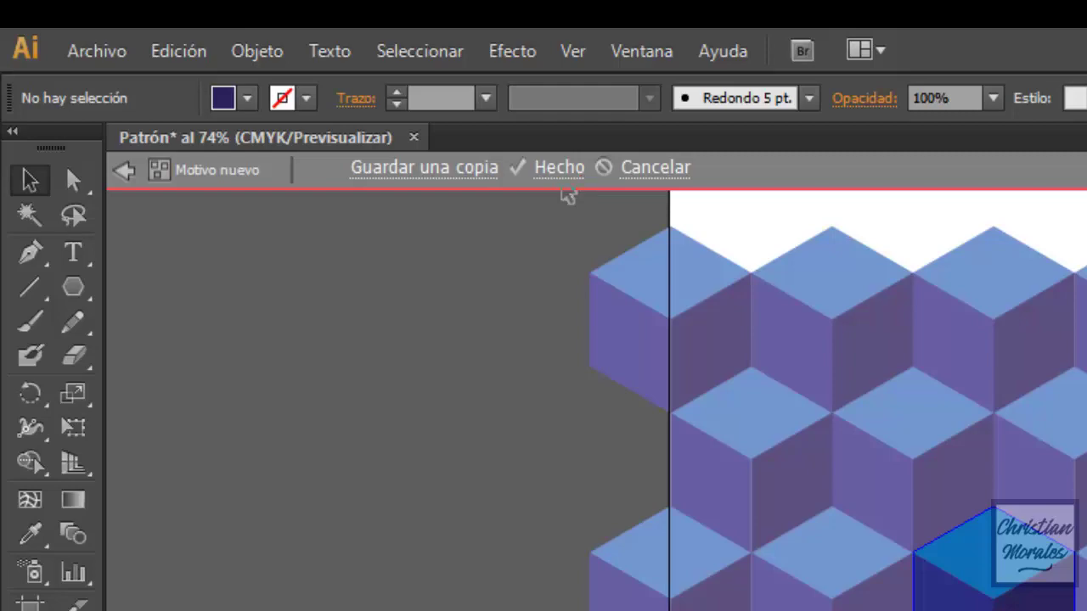
pyautogui.click(558, 172)
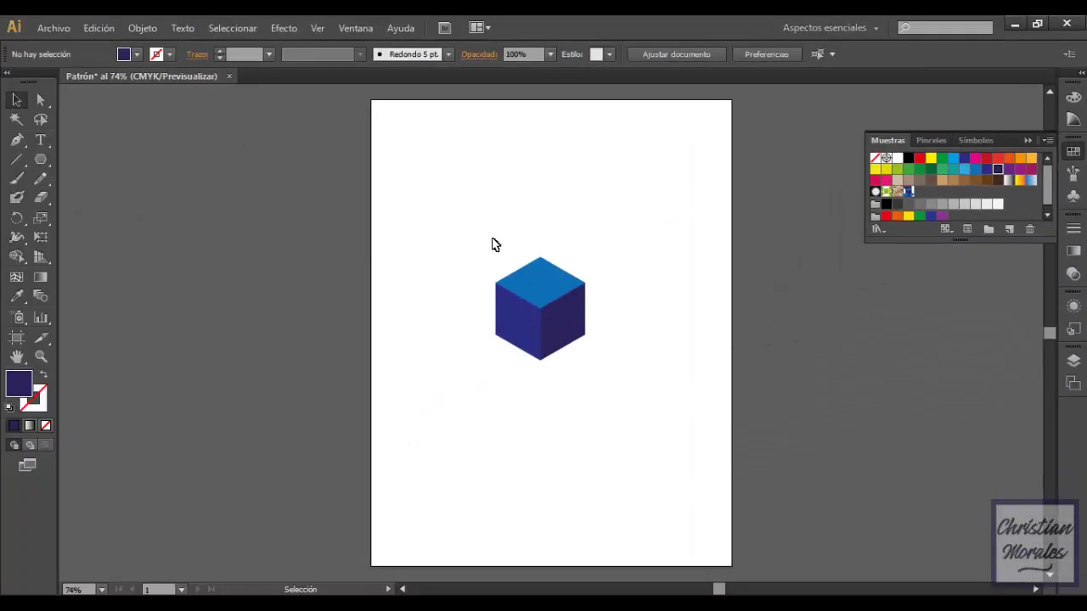
# Select the cube and delete it from the page
pyautogui.click(460, 238)
pyautogui.moveTo(466, 257); pyautogui.dragTo(626, 398)
pyautogui.press('Delete')
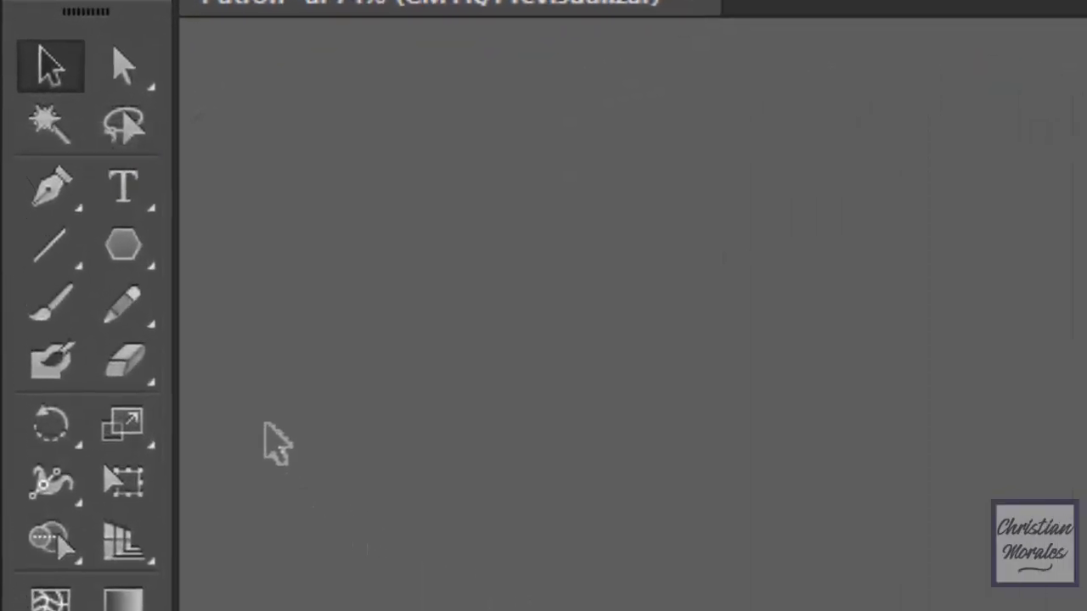
# Draw a rectangle covering the whole artboard and fill it with light cyan
pyautogui.click(132, 253)
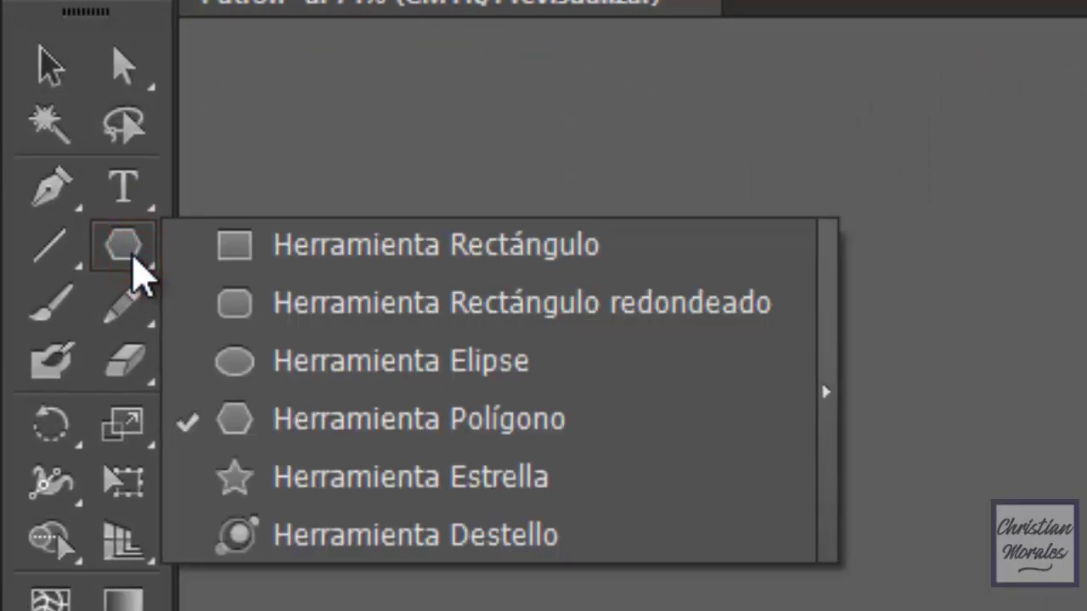
pyautogui.click(364, 240)
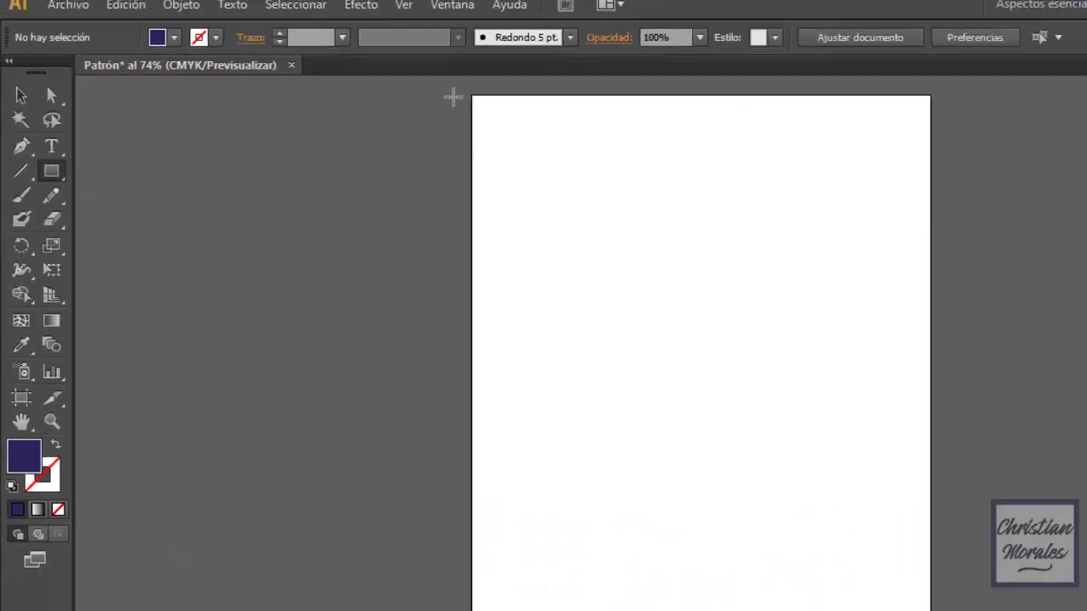
pyautogui.moveTo(360, 94)
pyautogui.mouseDown()
pyautogui.moveTo(733, 546)
pyautogui.moveTo(737, 577)
pyautogui.mouseUp()
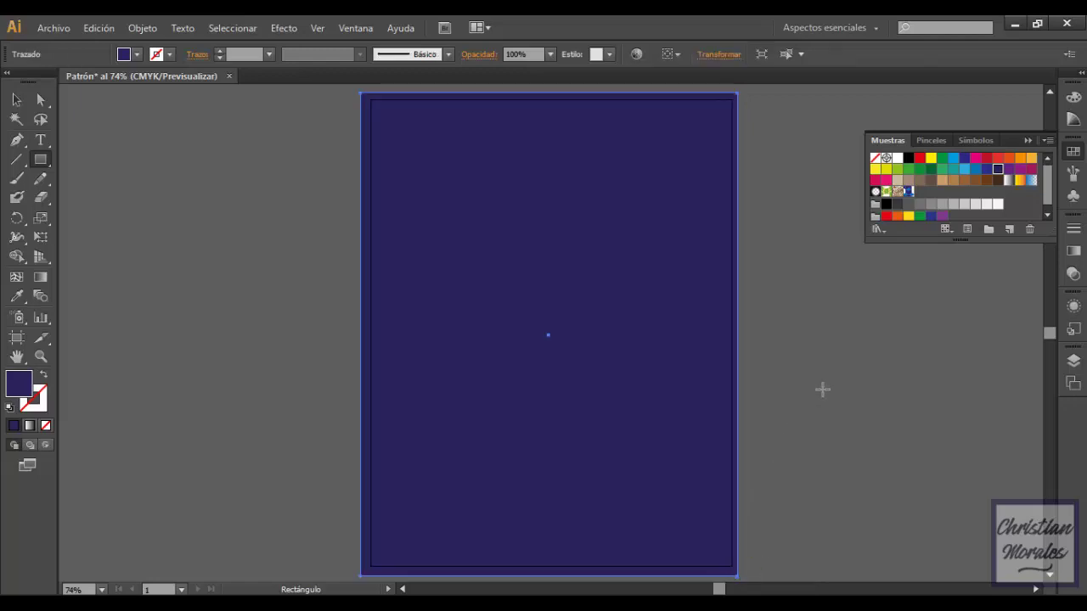
pyautogui.click(987, 169)
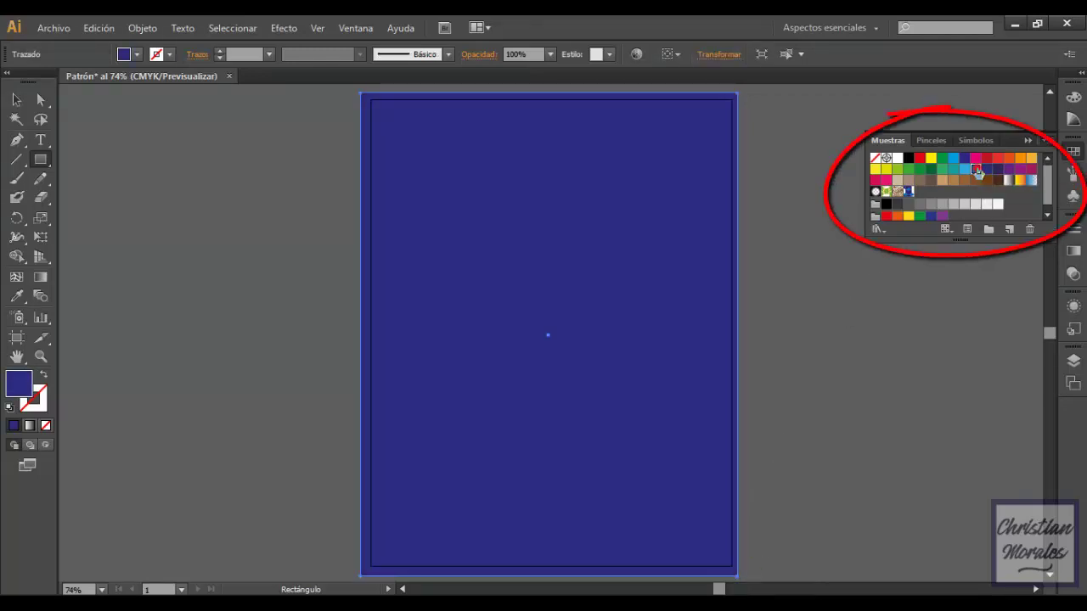
pyautogui.click(976, 169)
pyautogui.click(965, 169)
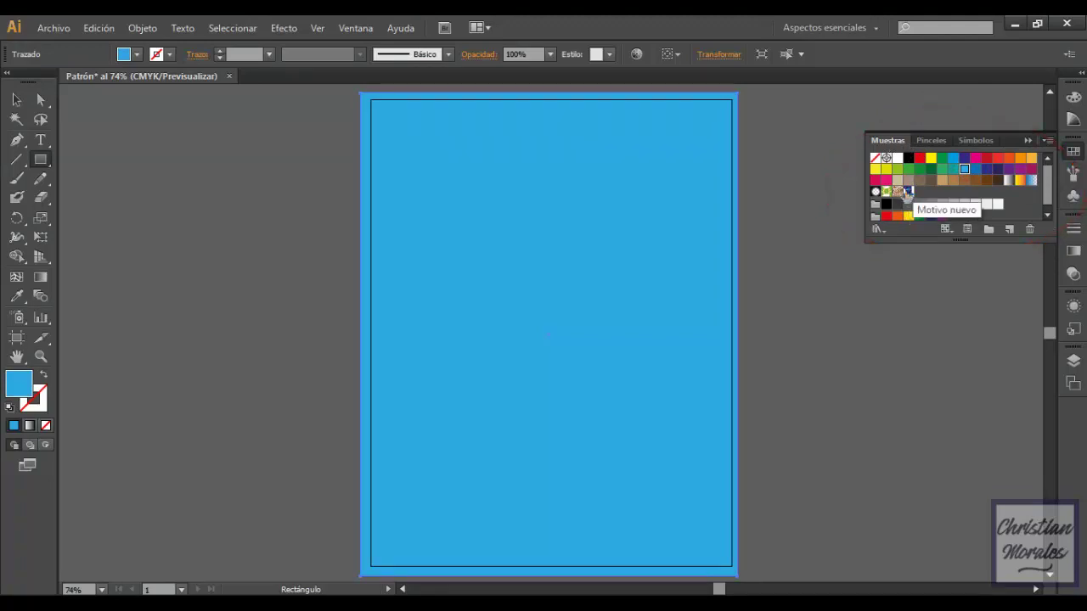
# Apply the 'Motivo nuevo' cube pattern swatch to the page-sized rectangle, then deselect it
pyautogui.click(908, 192)
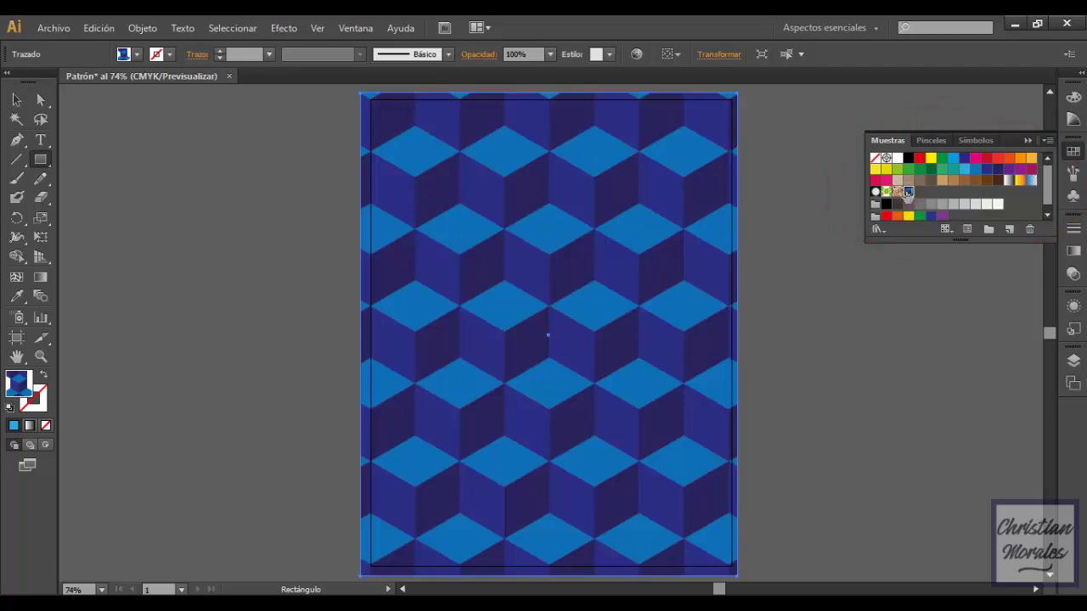
pyautogui.click(16, 99)
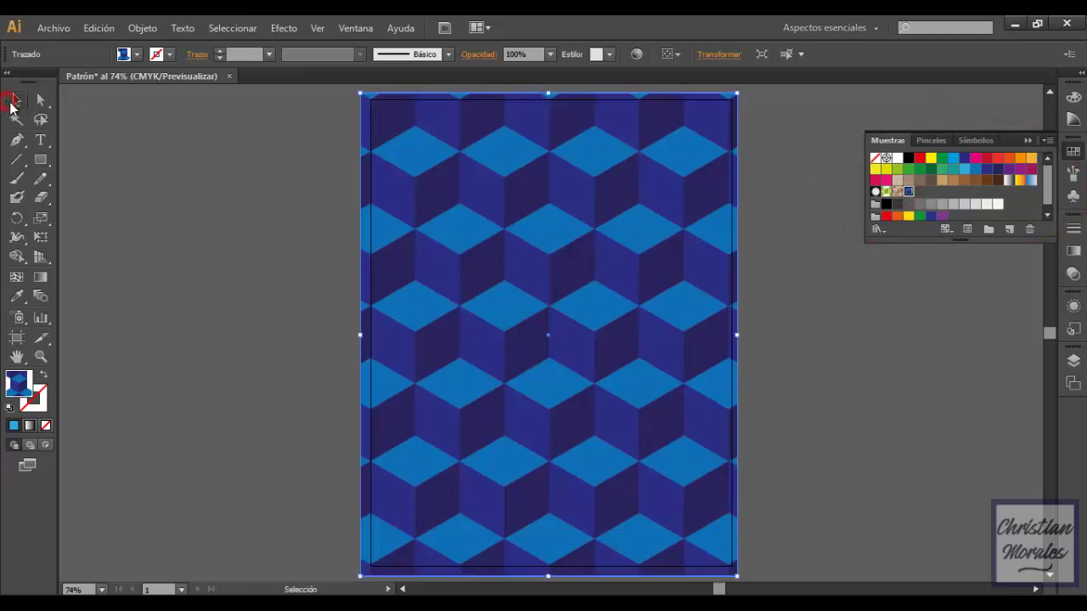
pyautogui.click(272, 201)
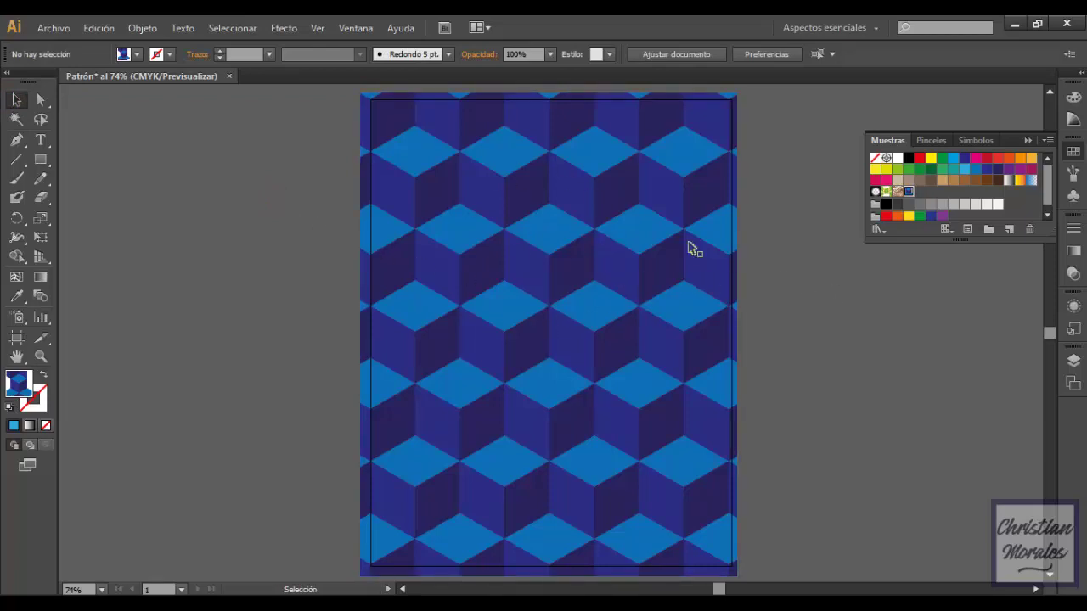
pyautogui.click(48, 29)
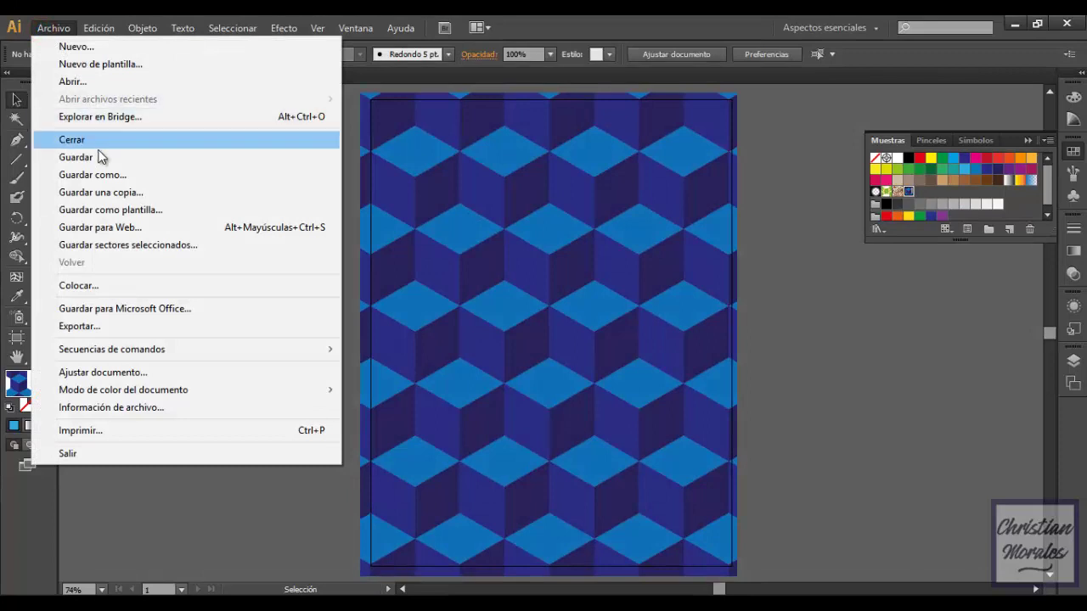
# Save the document as Patrón.ai in Adobe Illustrator (*.AI) format with CS6 options
pyautogui.click(99, 160)
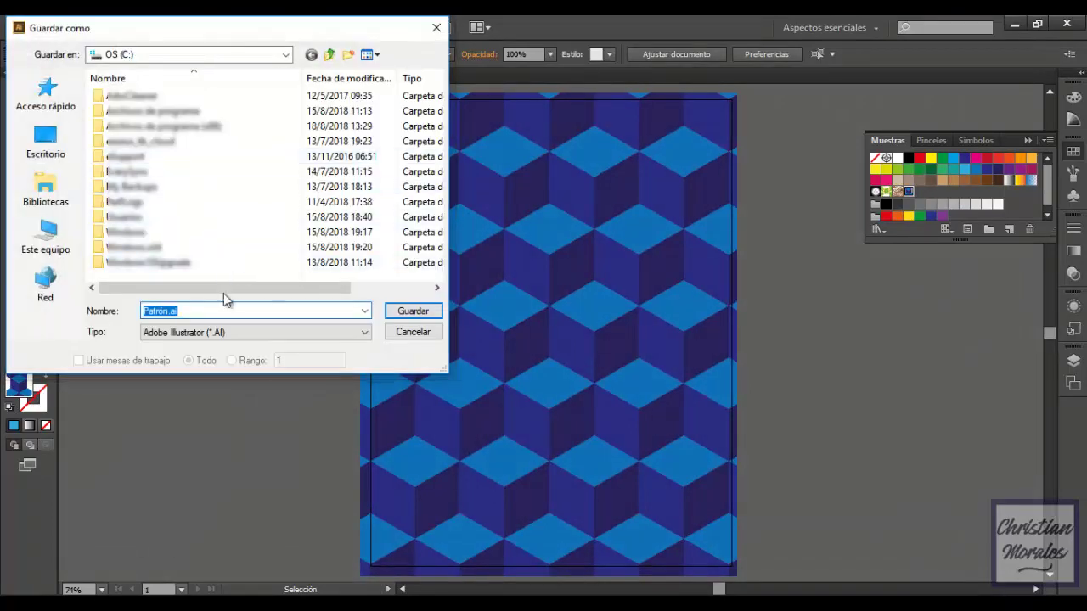
pyautogui.click(257, 333)
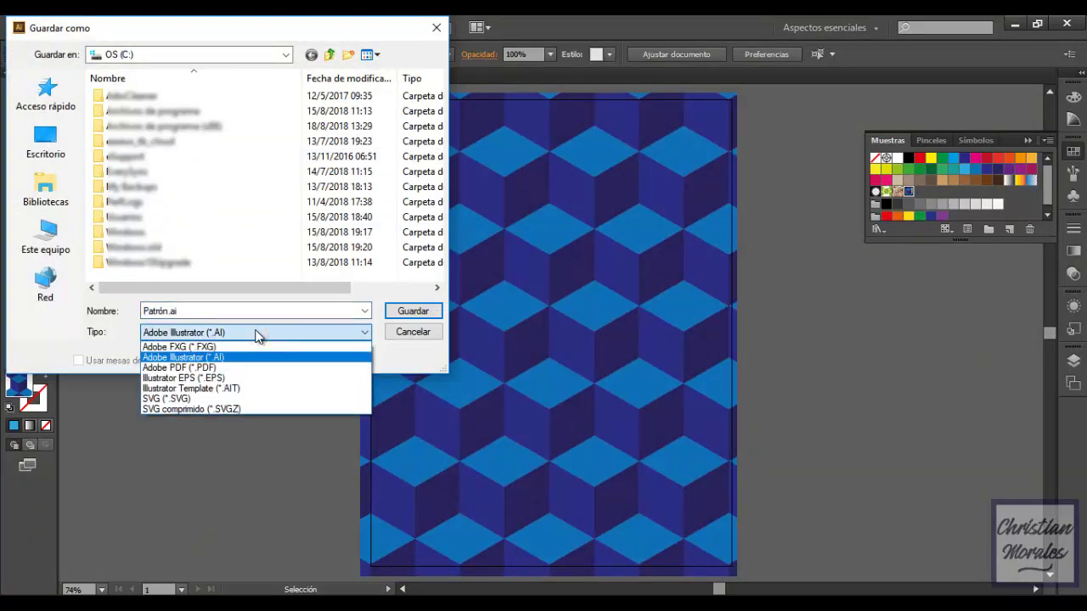
pyautogui.click(257, 333)
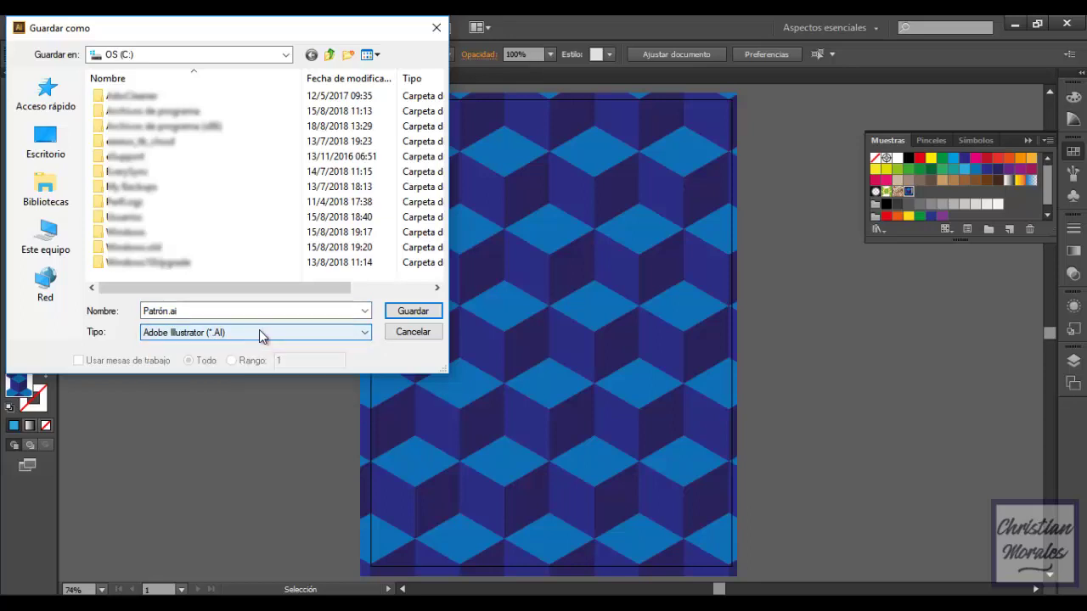
pyautogui.click(419, 314)
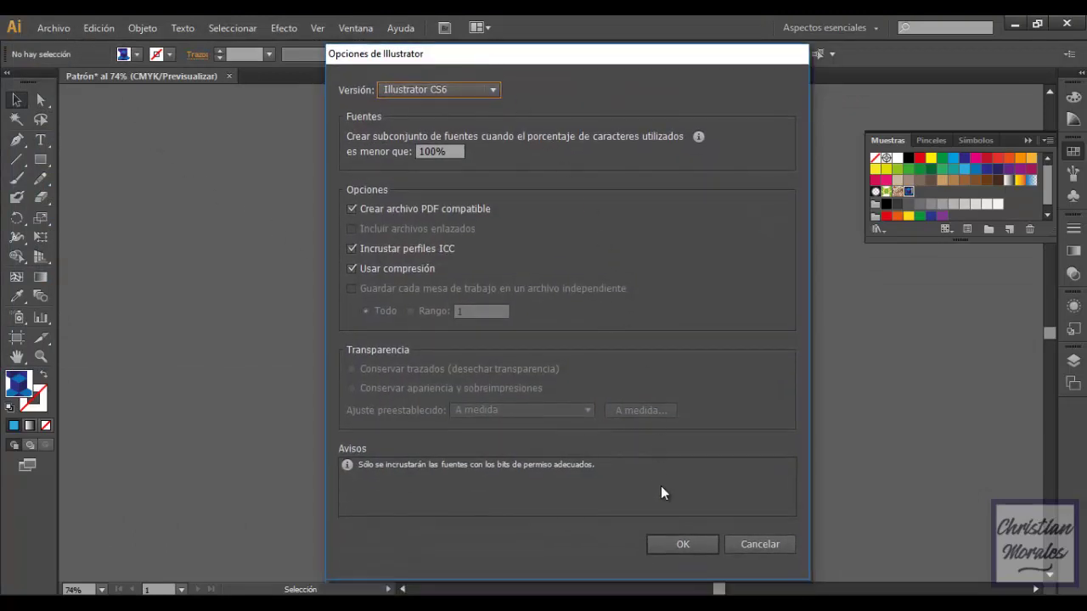
pyautogui.click(682, 546)
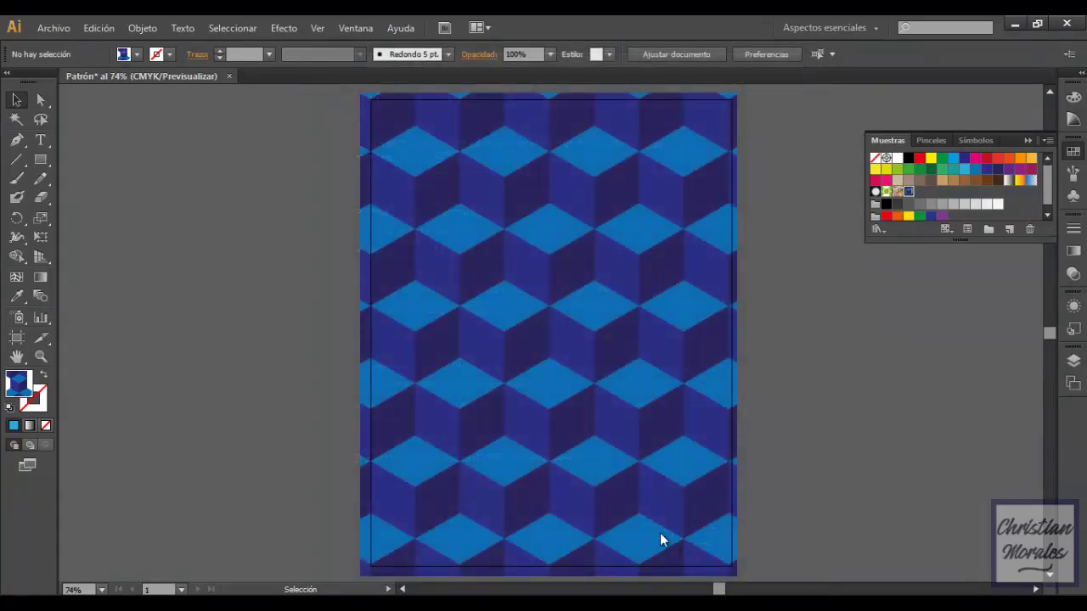
pyautogui.click(53, 28)
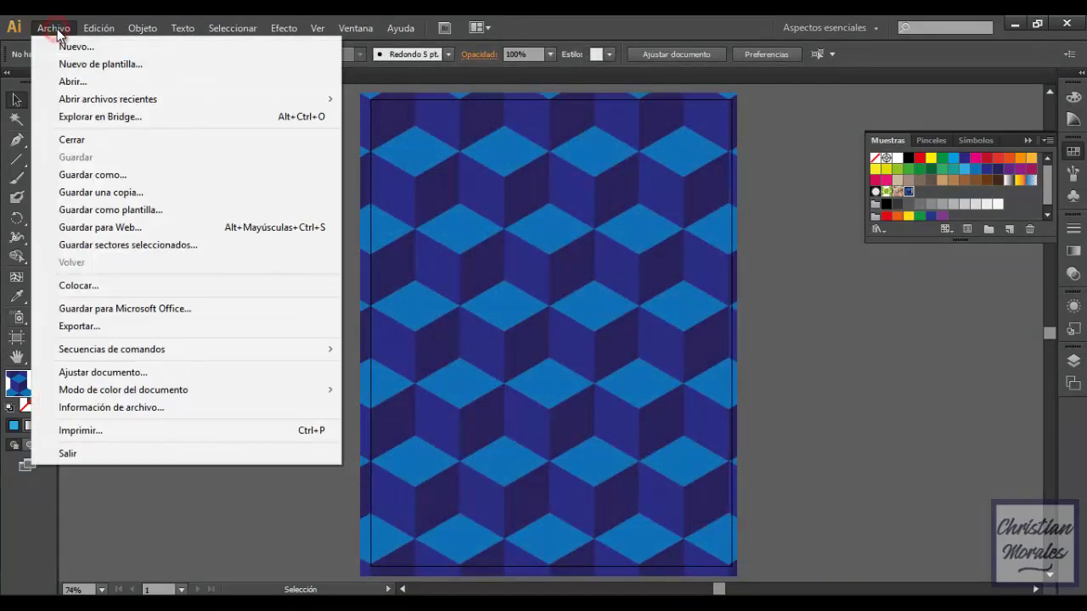
# Export the artwork as Patrón.jpg using the JPEG (*.JPG) format
pyautogui.click(108, 330)
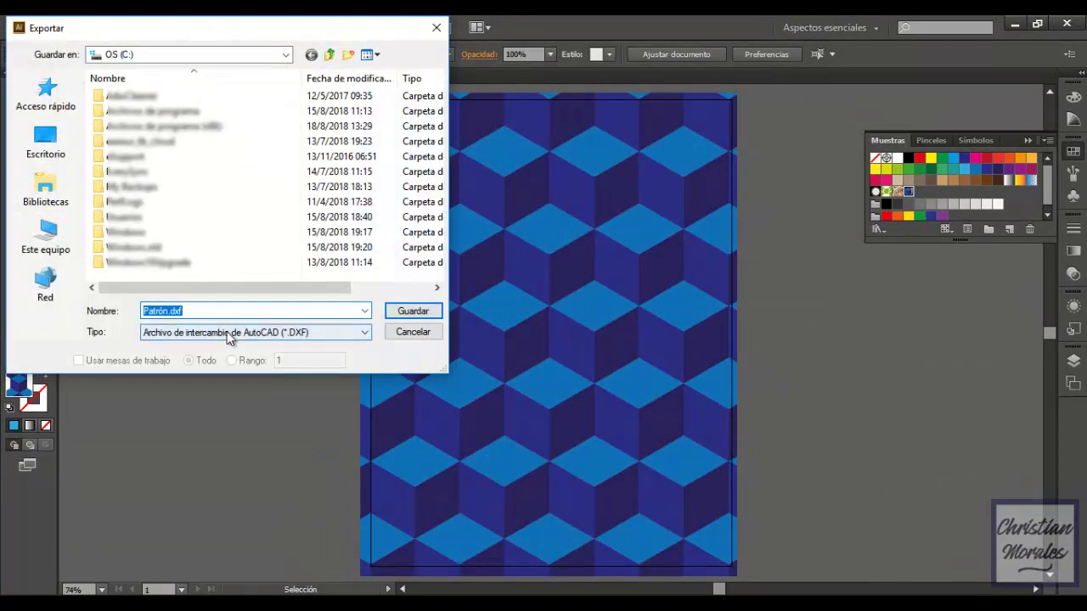
pyautogui.click(228, 334)
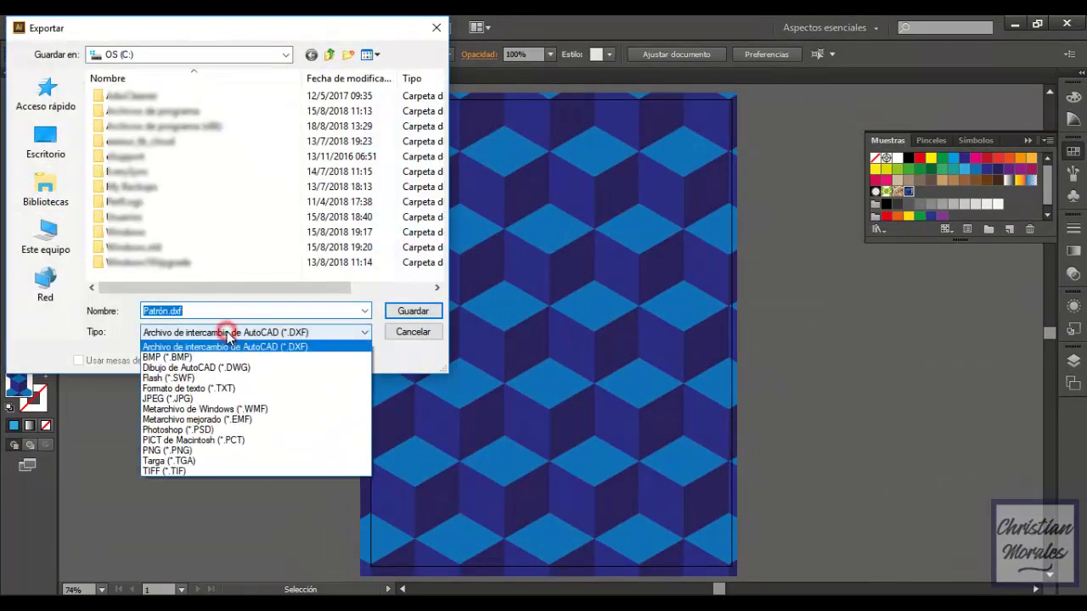
pyautogui.click(177, 401)
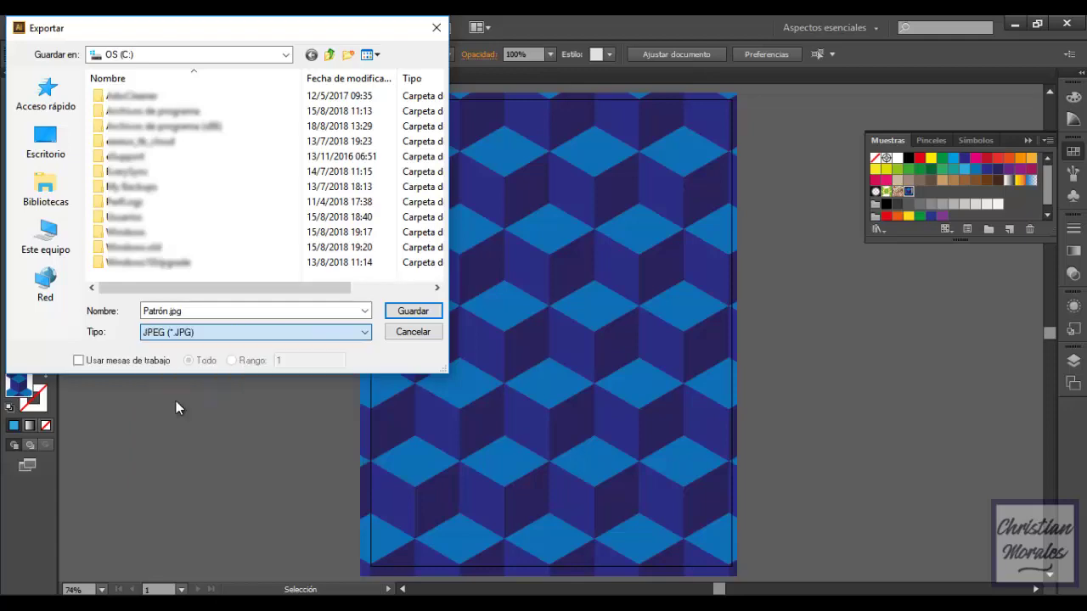
pyautogui.click(413, 312)
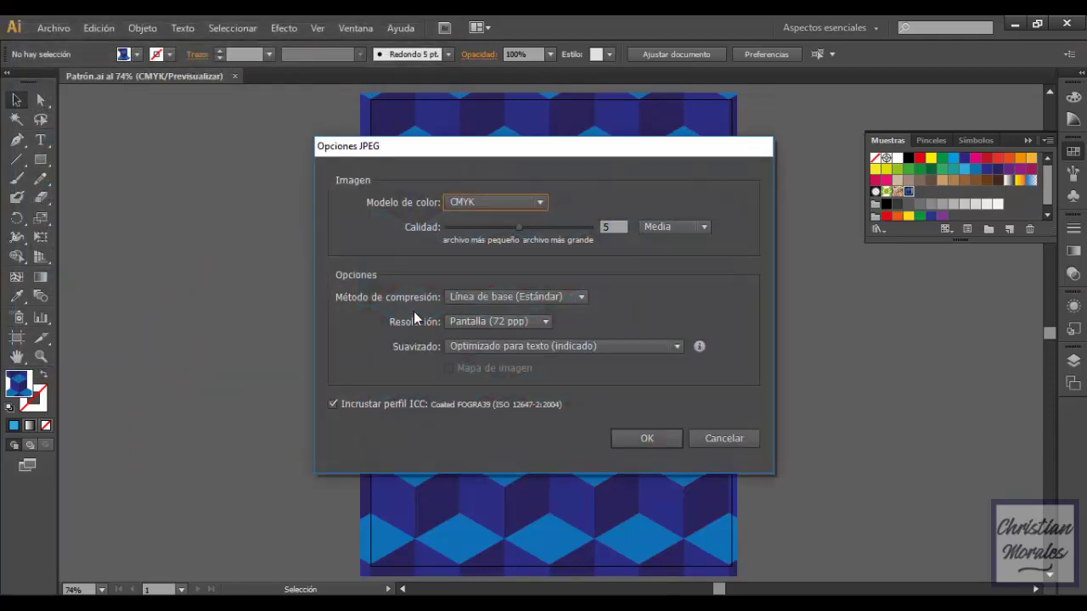
# Set JPEG quality to 7 (Alta) at Pantalla 72 ppi resolution and confirm
pyautogui.click(519, 226)
pyautogui.moveTo(523, 229); pyautogui.dragTo(584, 235)
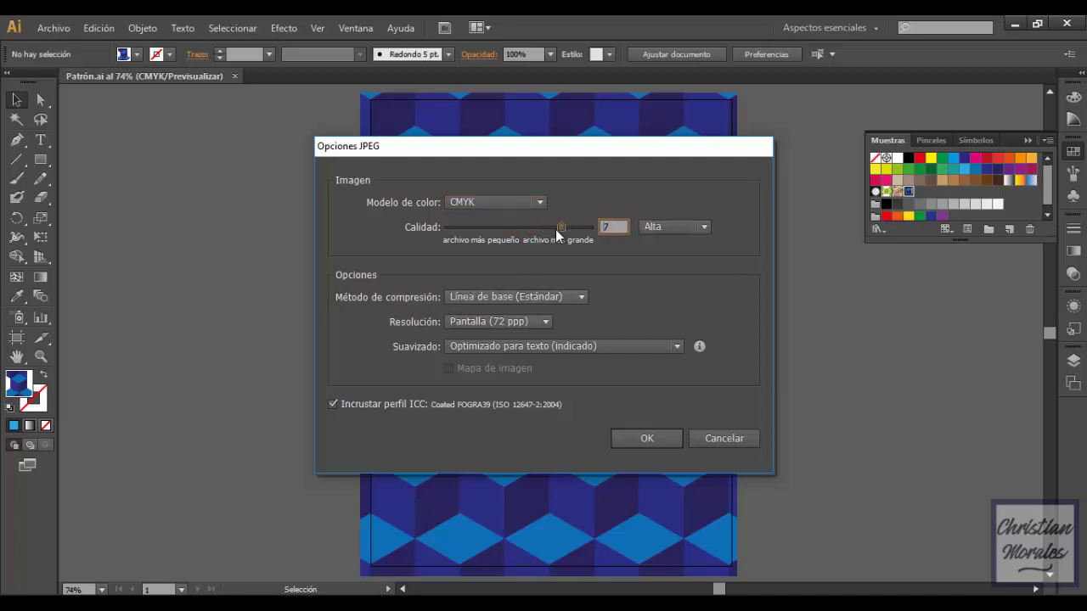
pyautogui.moveTo(582, 231); pyautogui.dragTo(547, 231)
pyautogui.click(508, 323)
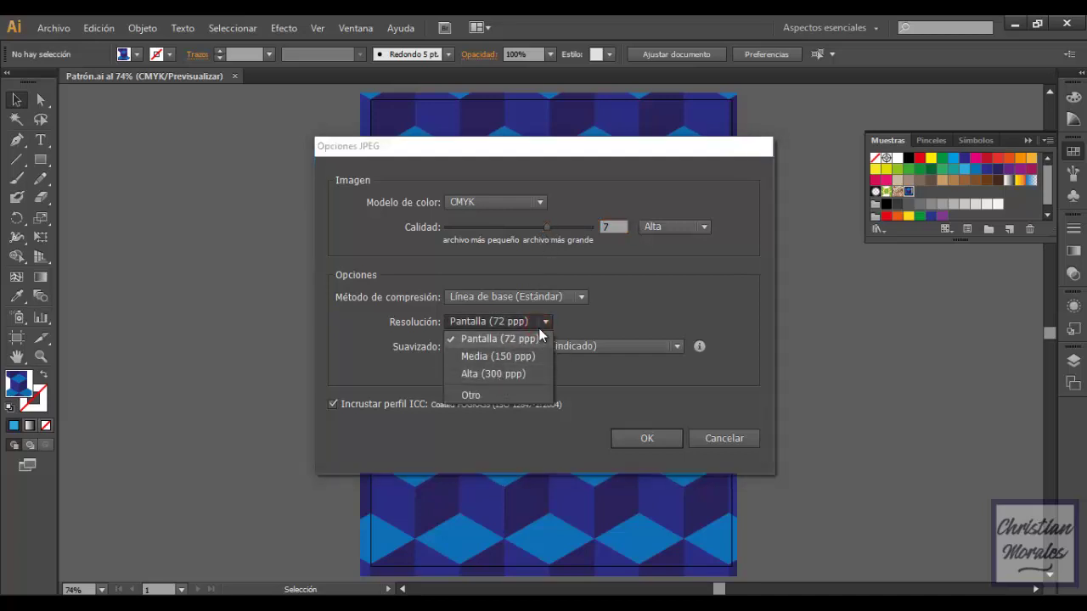
pyautogui.click(543, 323)
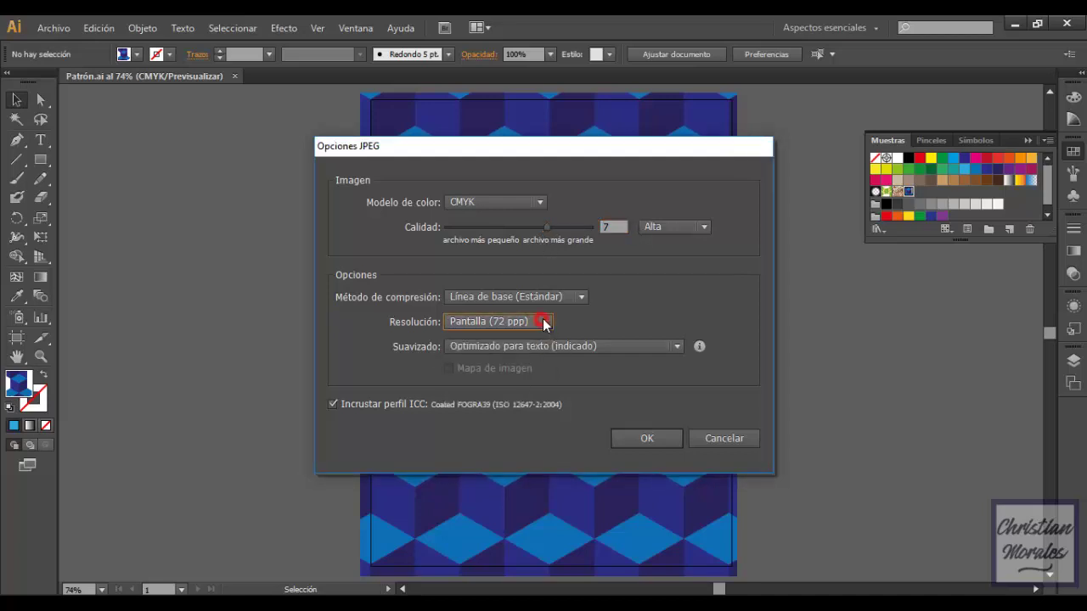
pyautogui.click(663, 442)
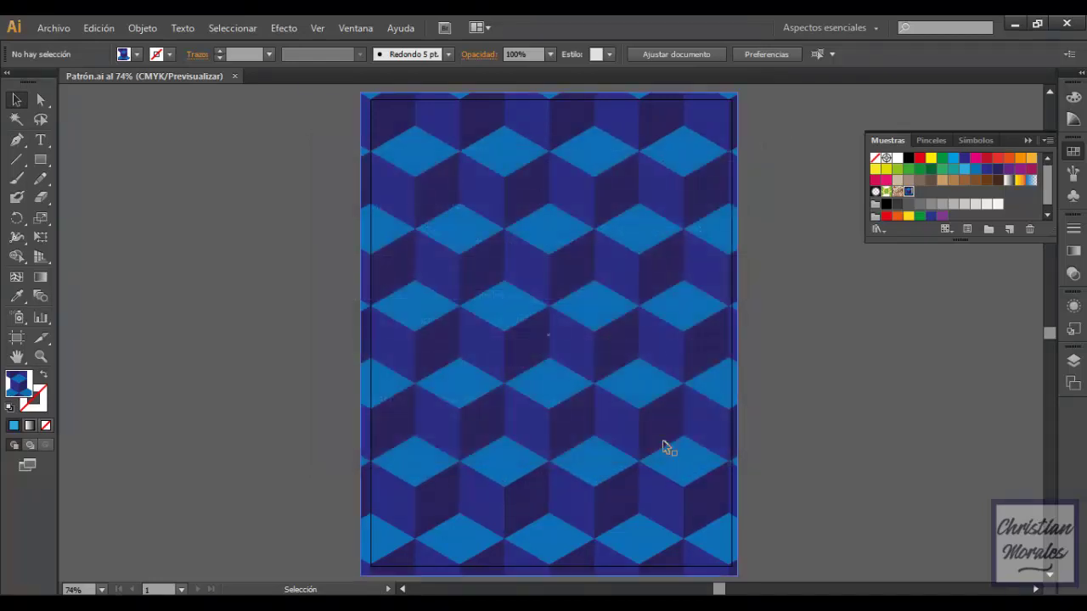